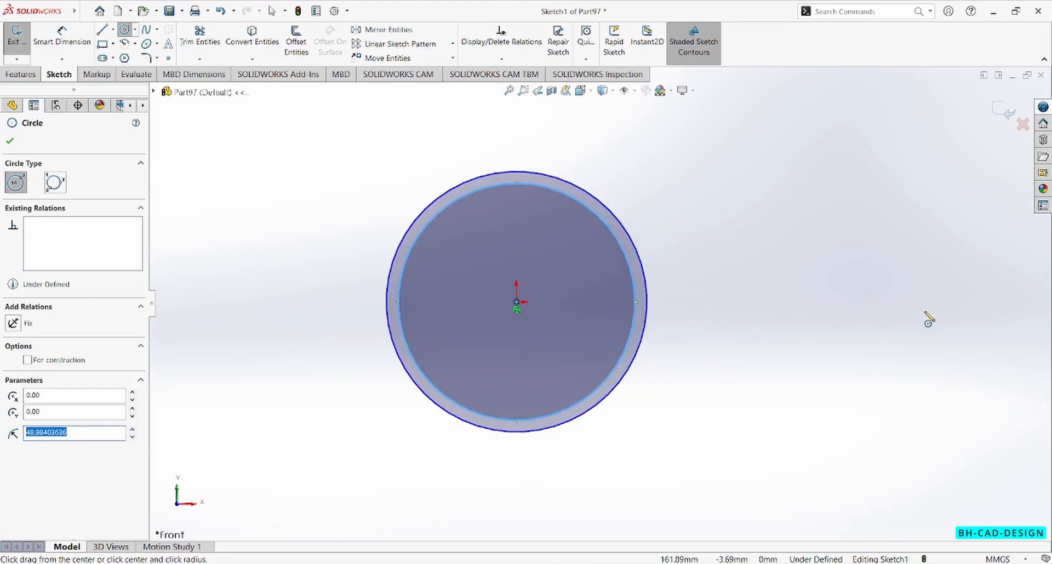
Step: Sketch two concentric circles, about 12.68 mm and 8.83 mm in radius, level with the origin and right of the large circles
left_click(880, 302)
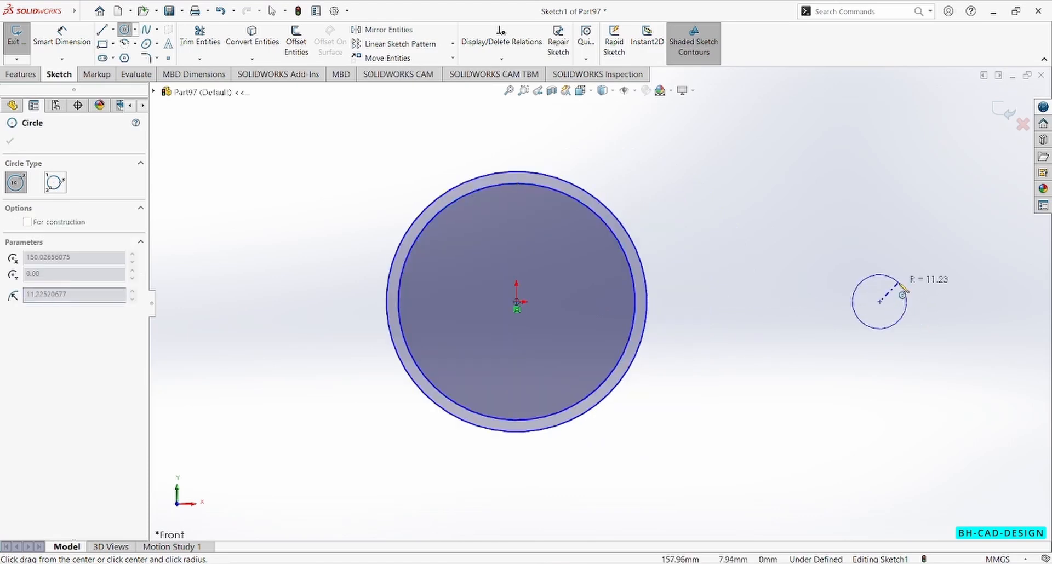
left_click(900, 284)
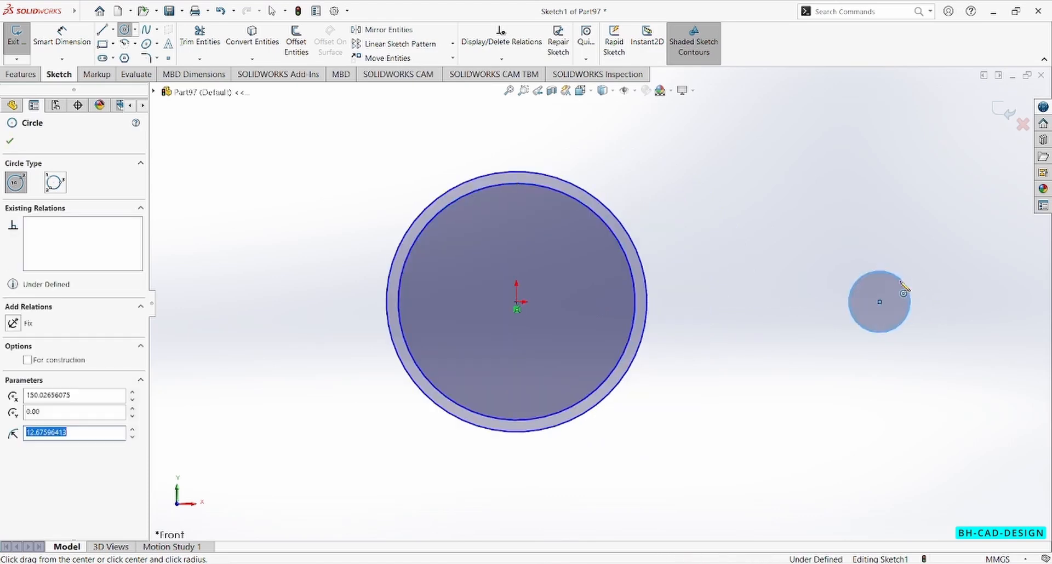
left_click(879, 302)
left_click(858, 301)
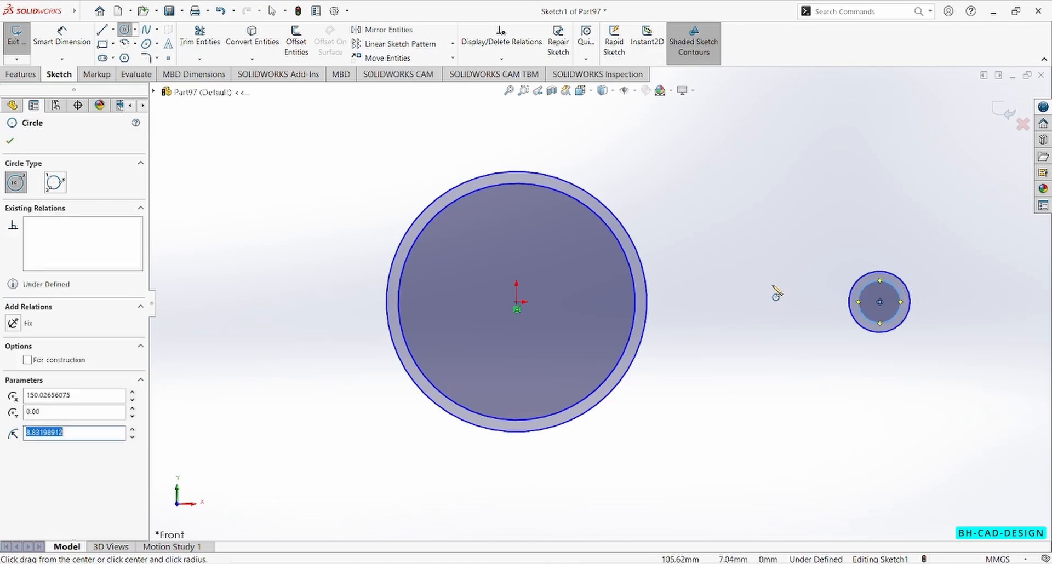
key("f")
key("Escape")
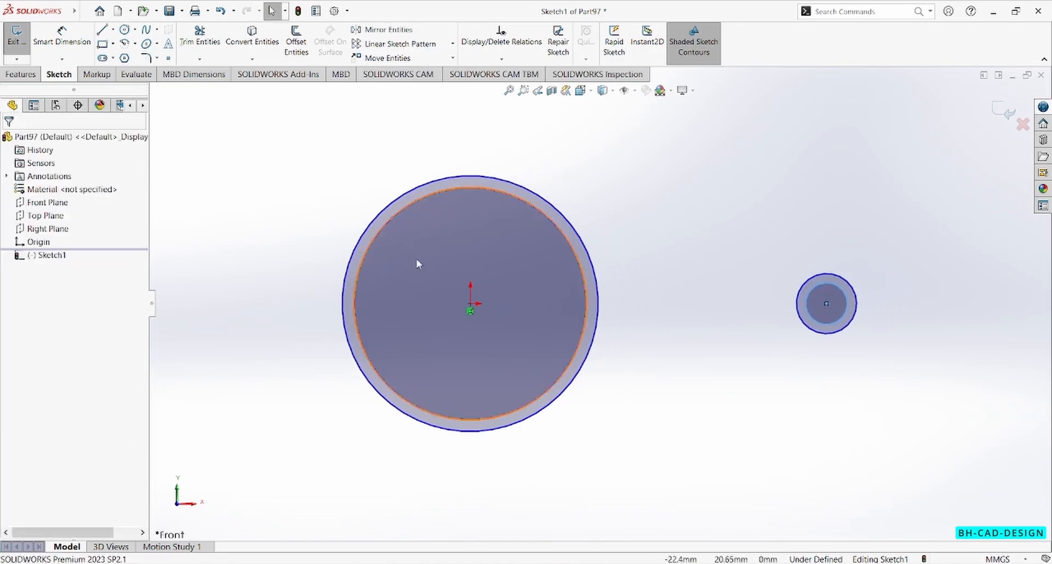
Step: Check the reference drawing and dimension the inner large circle's diameter to 25 mm
left_click(488, 563)
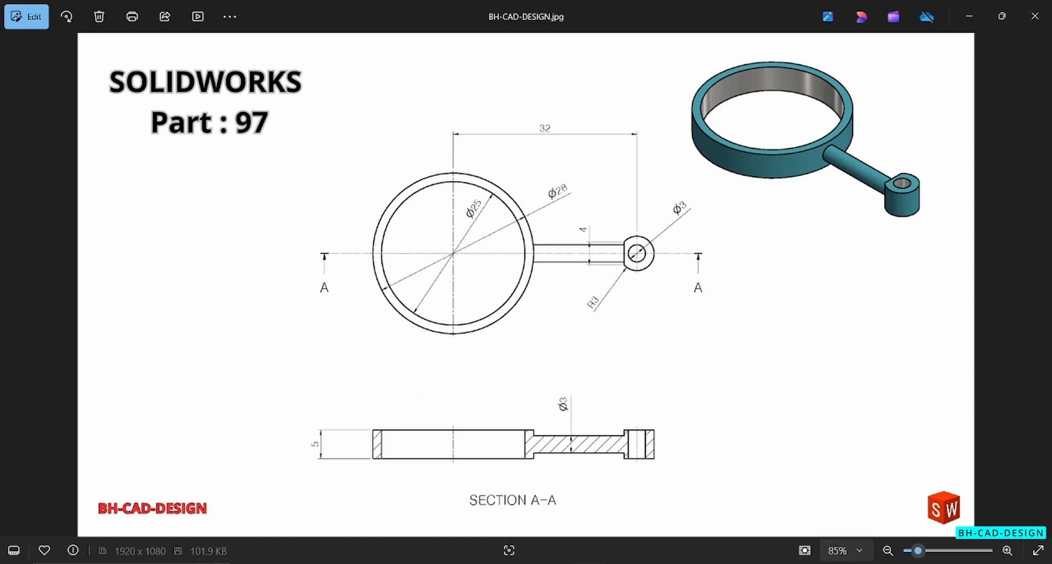
left_click(488, 563)
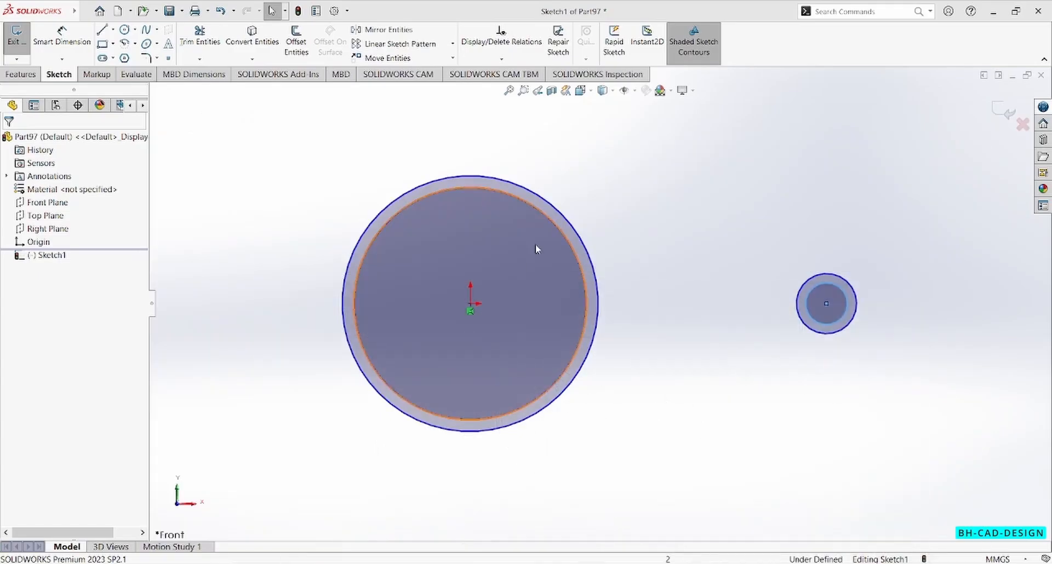
left_click(61, 41)
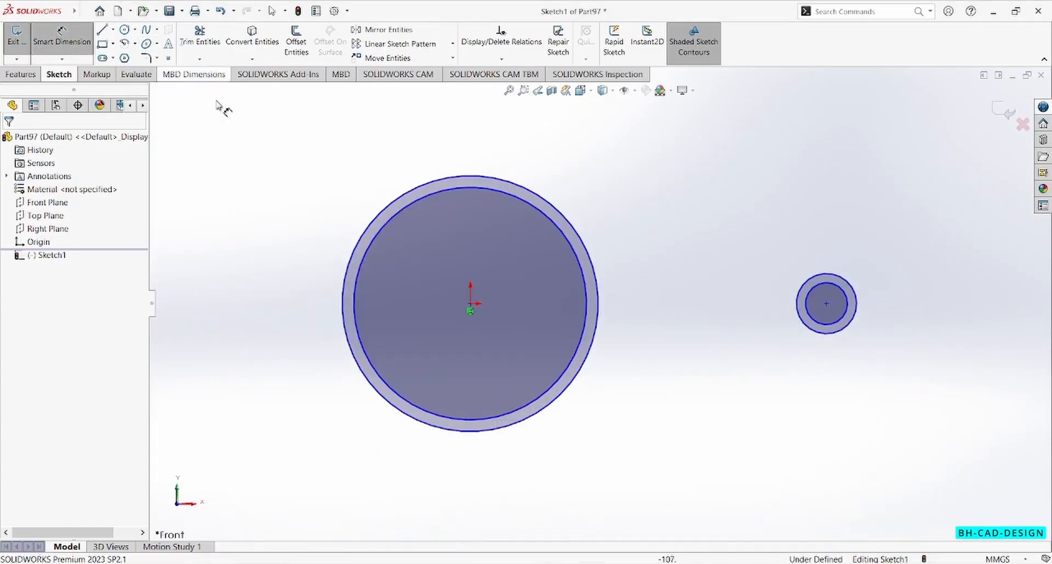
left_click(571, 247)
left_click(666, 214)
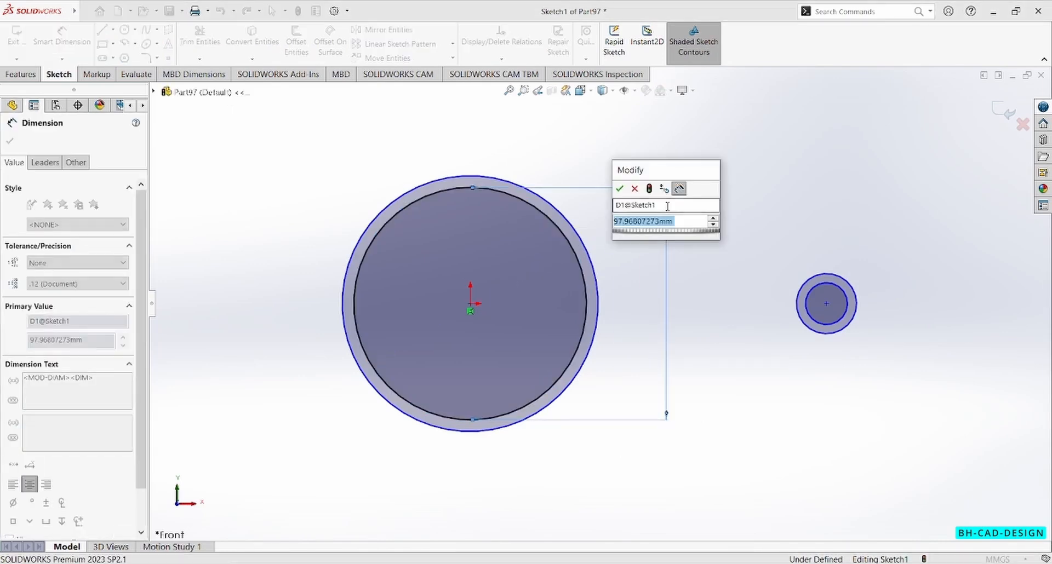
type("25")
key("Return")
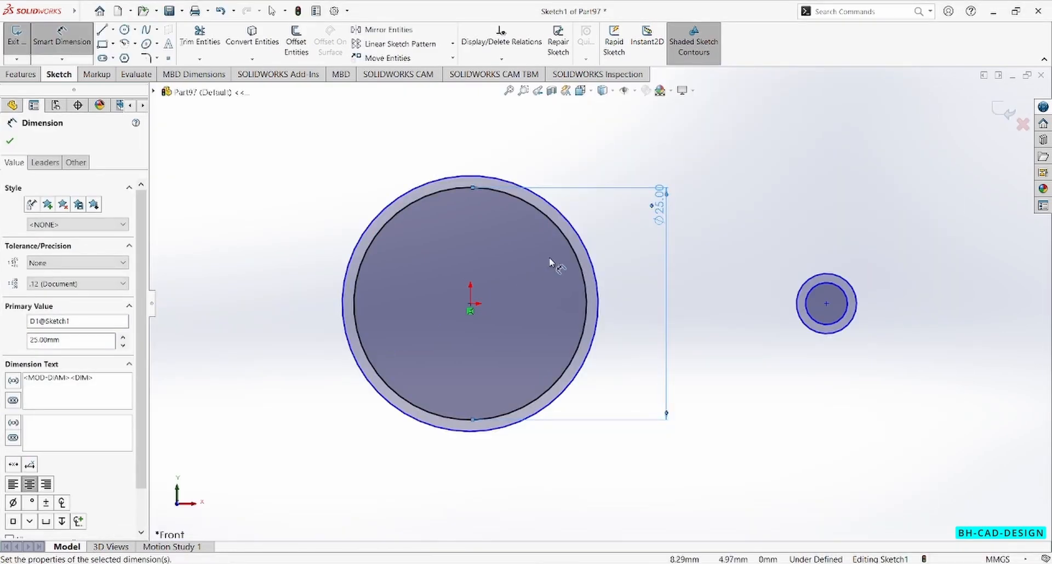
Step: Dimension the outer large circle's diameter to 28 mm
left_click(587, 245)
left_click(621, 147)
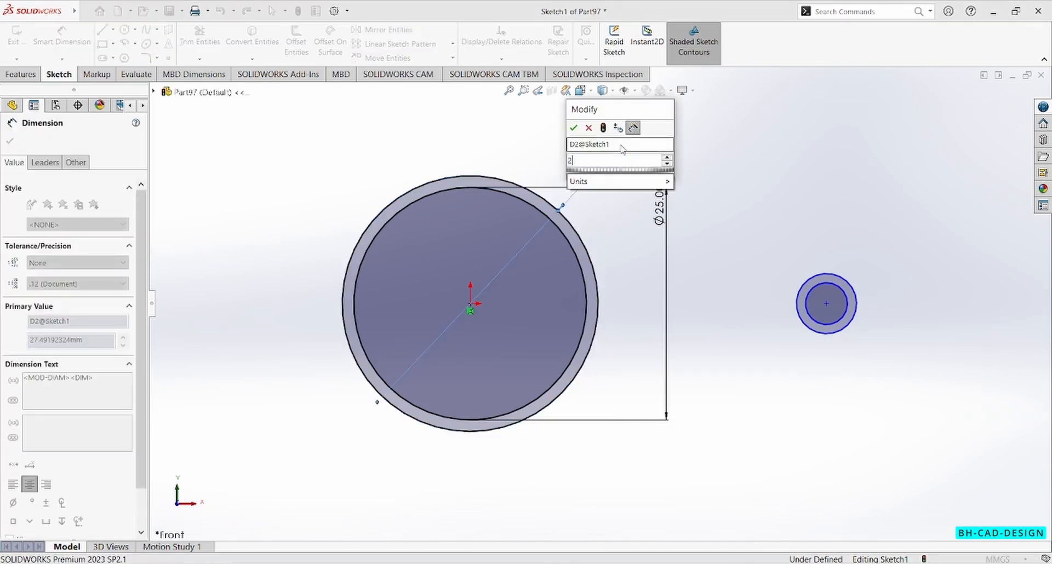
type("28")
key("Return")
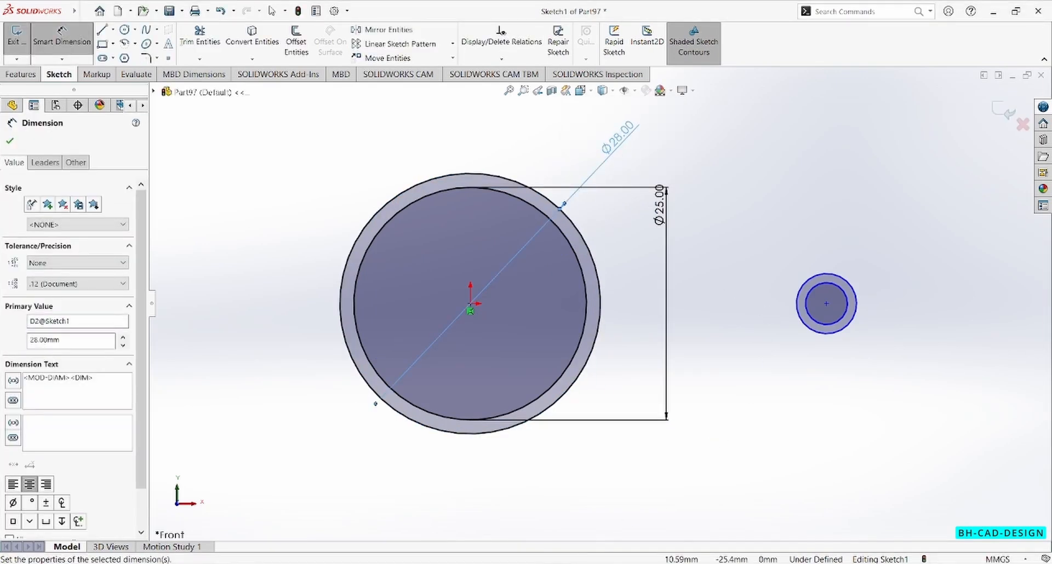
Step: Consult the reference drawing and dimension the inner small circle's diameter to 3 mm
key("alt+Tab")
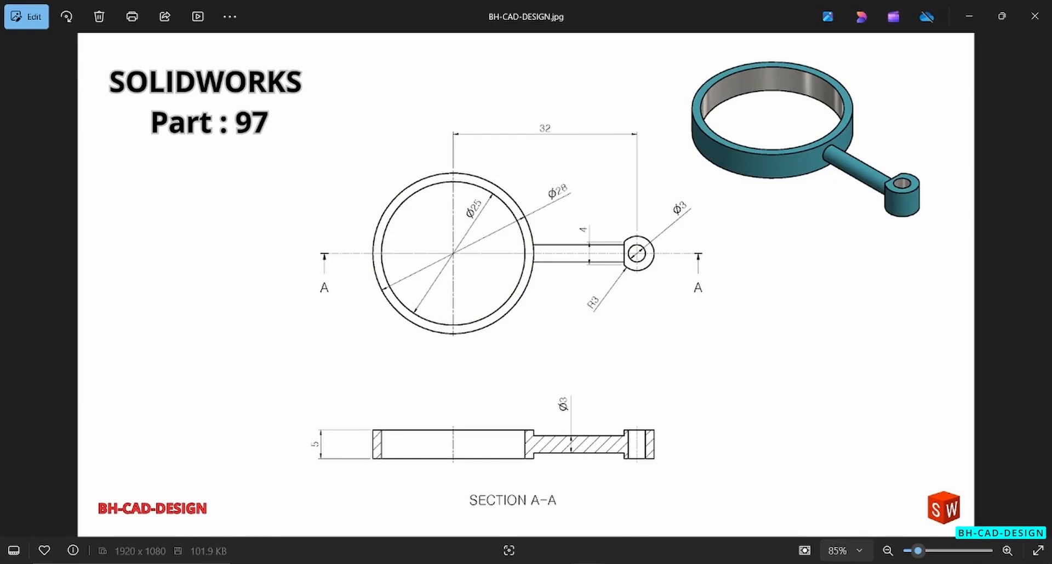
key("alt+Tab")
left_click(854, 301)
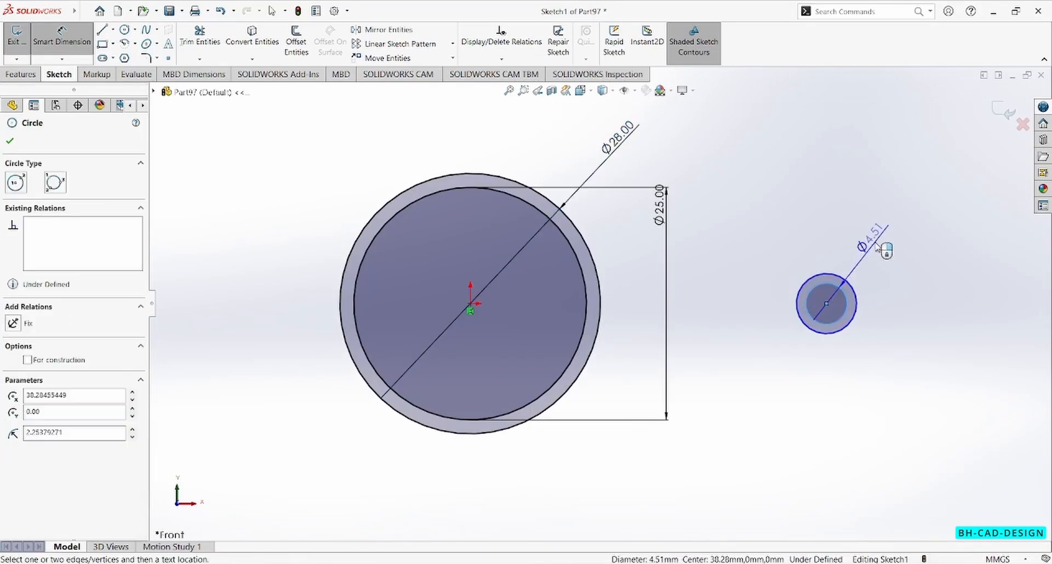
left_click(886, 250)
type("3")
key("Return")
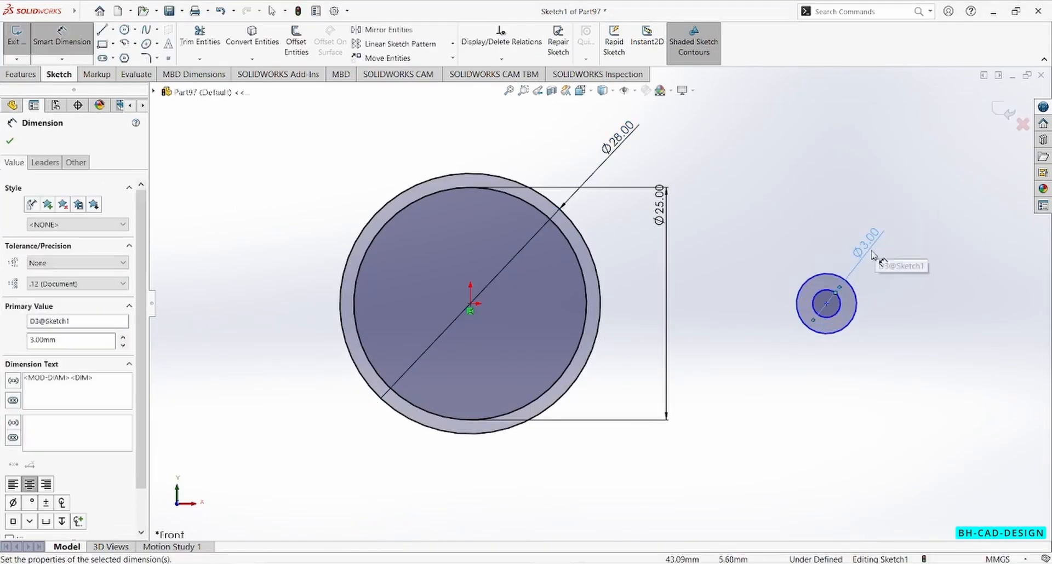
Step: Dimension the outer small circle's diameter to 6 mm
left_click(857, 303)
left_click(926, 263)
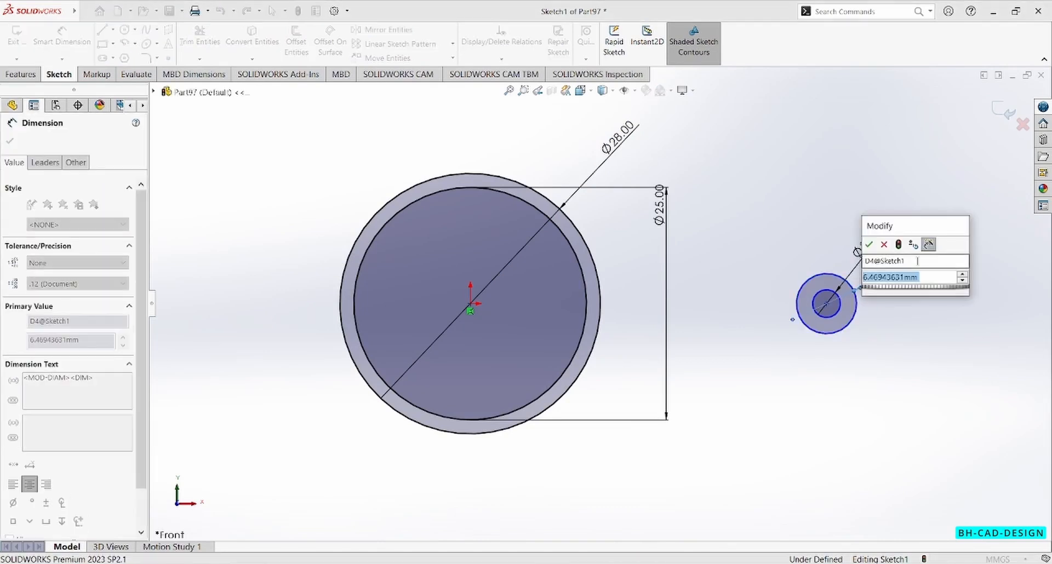
type("6")
key("Return")
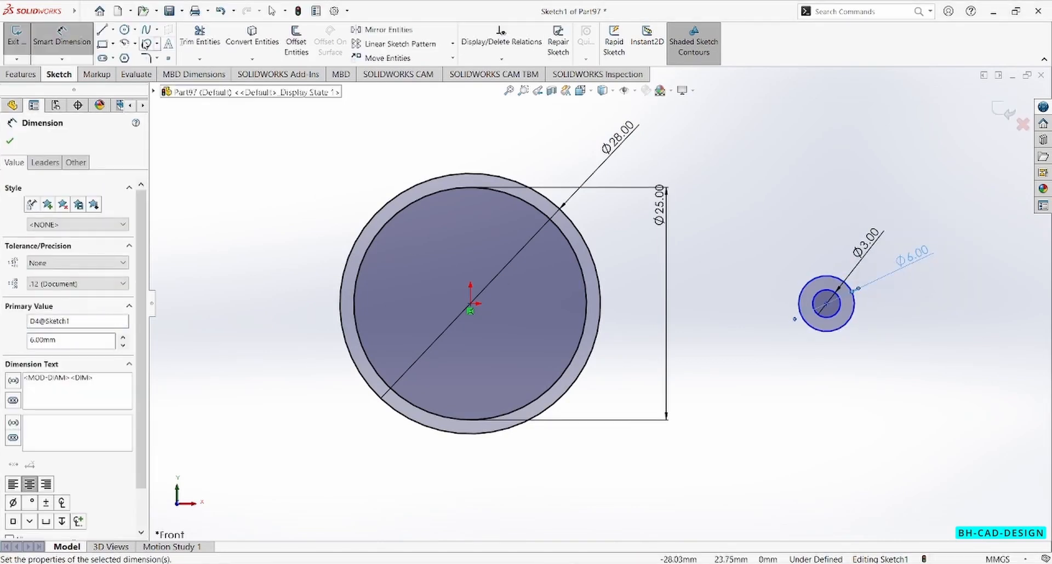
Step: Sketch a steep line about 3.26 mm long across the left side of the 6 mm circle, with both ends on the circle
left_click(103, 30)
scroll(838, 285, "down", 4)
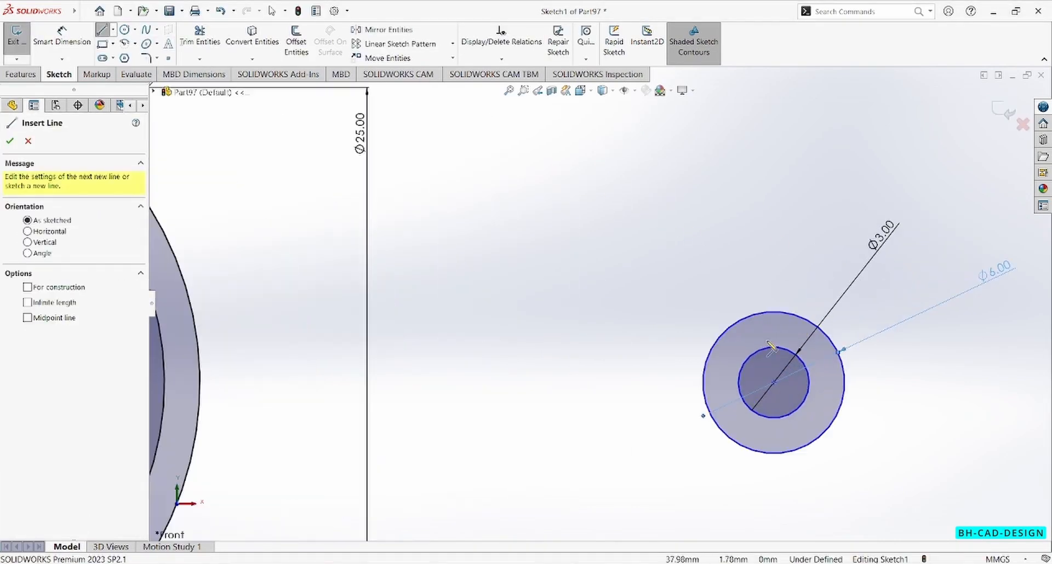
left_click(711, 349)
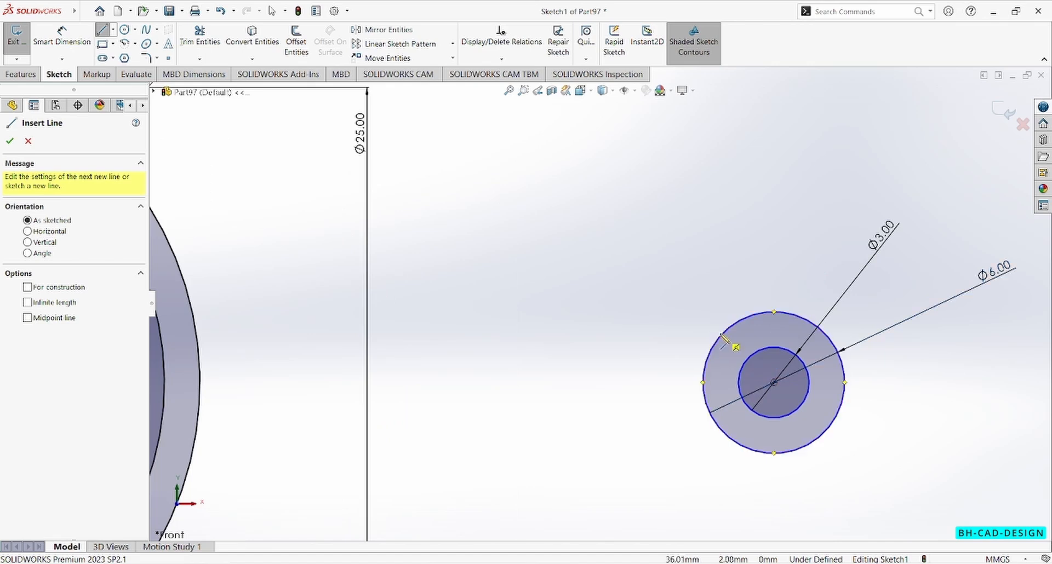
left_click(717, 418)
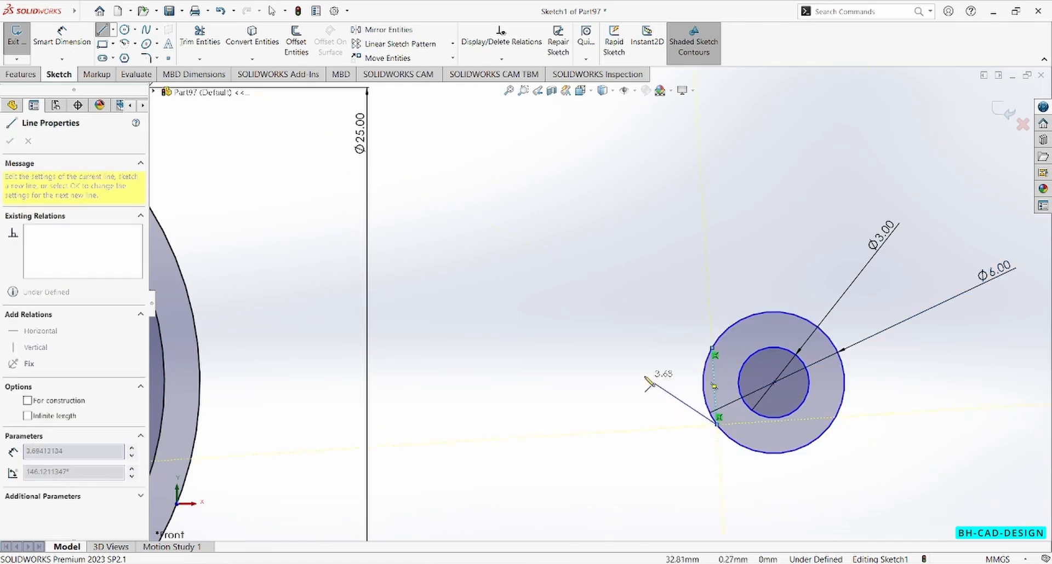
key("Escape")
Step: Add a vertical relation to the line across the left side of the 6 mm circle
left_click(717, 395)
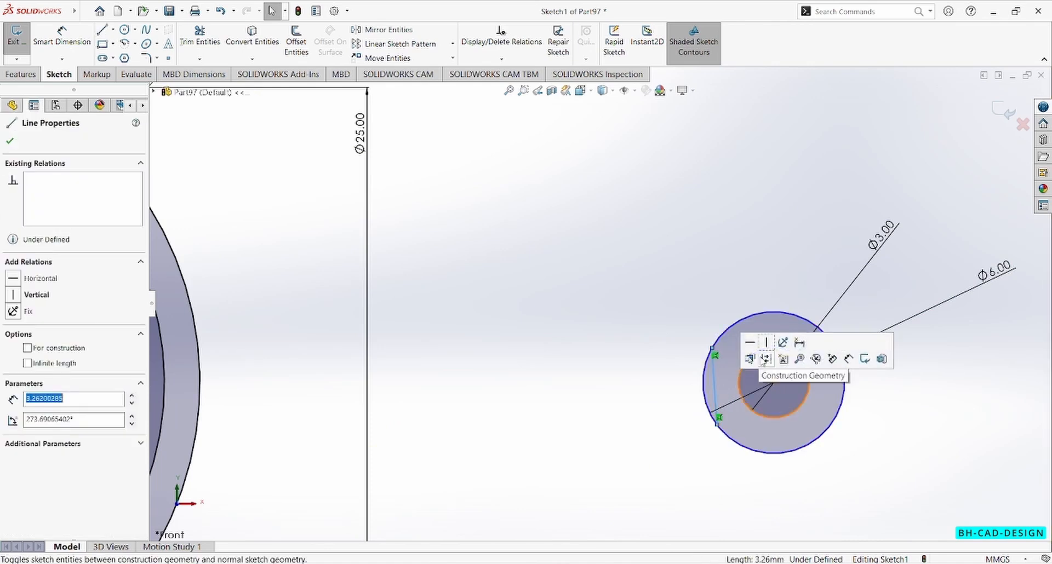
left_click(764, 357)
left_click(674, 309)
scroll(674, 310, "up", 5)
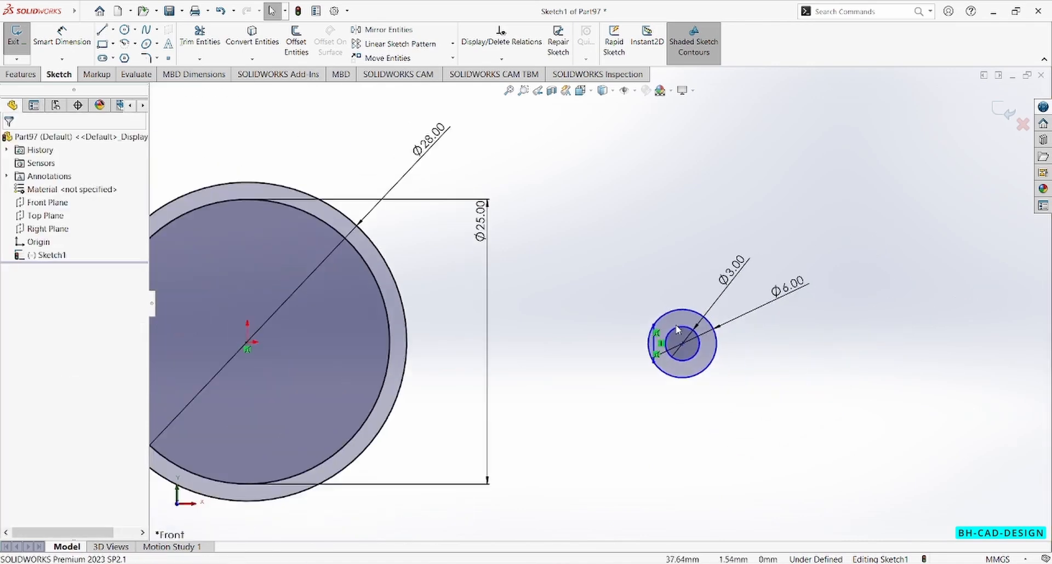
Step: Move the centre of the small concentric circles slightly away from the large ring
left_click(655, 337)
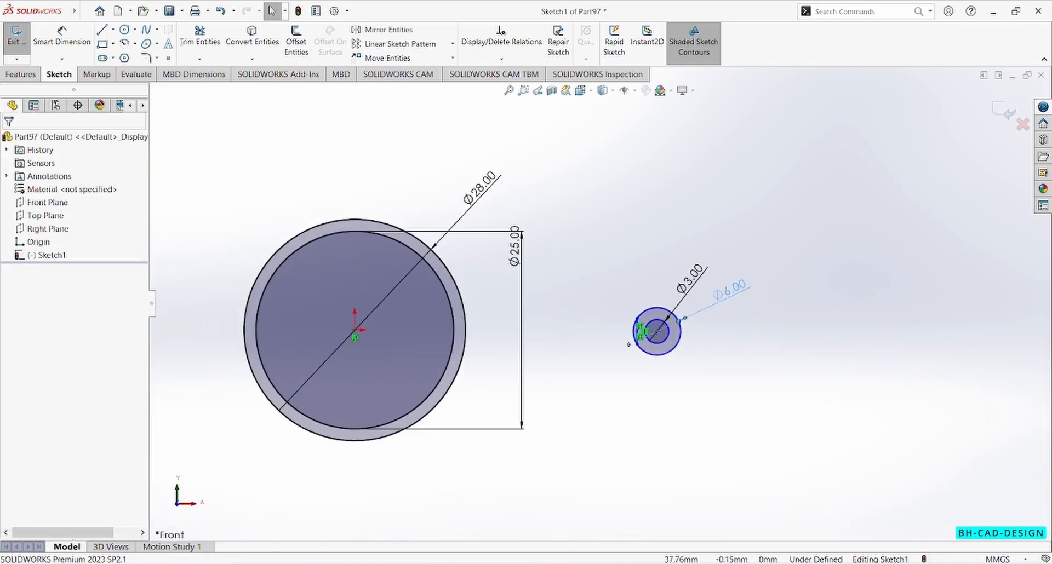
left_click(660, 333)
mouse_move(658, 331)
left_mouse_down()
mouse_move(677, 302)
mouse_move(653, 324)
mouse_move(659, 330)
left_mouse_up()
left_click(607, 218)
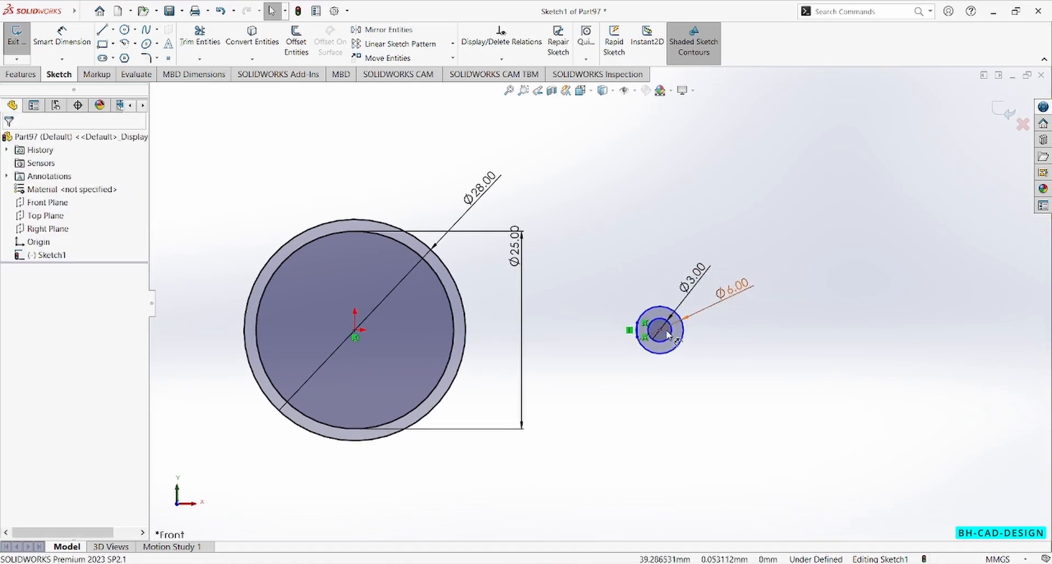
Step: Check the reference drawing and dimension the horizontal distance from the origin to the small circles' centre to 32 mm
left_click(549, 563)
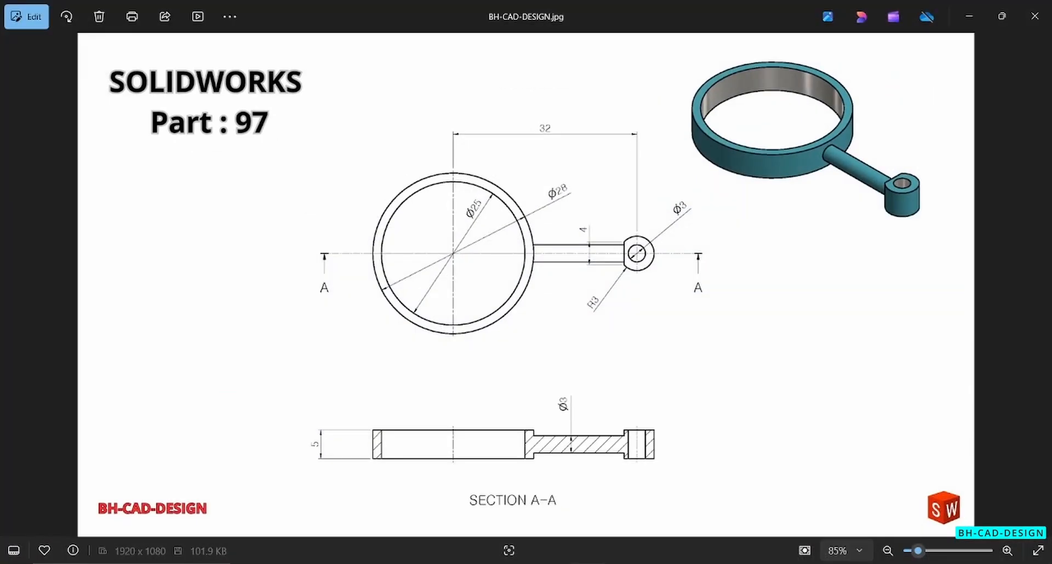
left_click(550, 563)
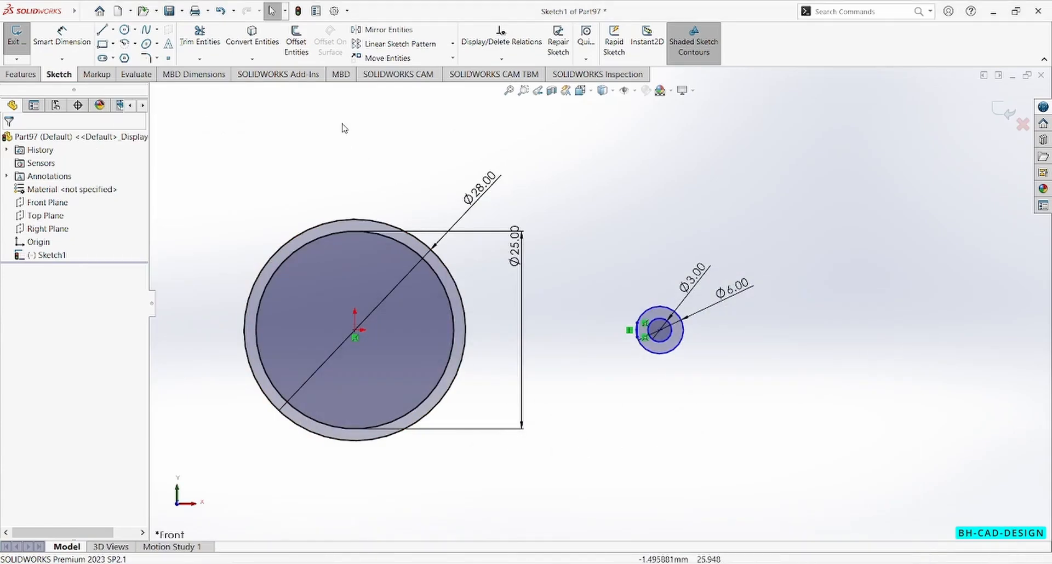
left_click(61, 35)
scroll(514, 250, "up", 3)
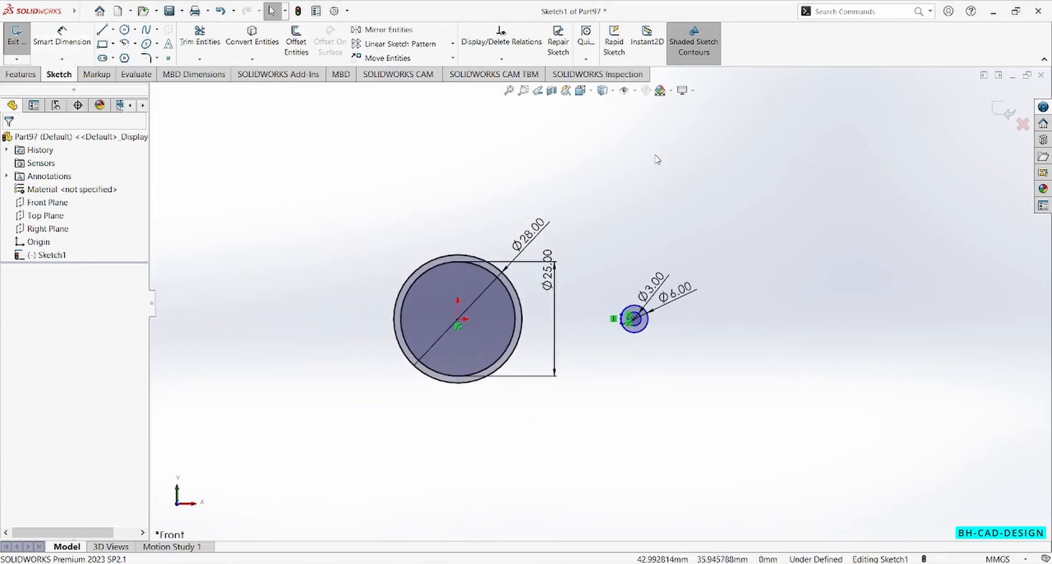
right_click_drag(616, 254, 648, 196)
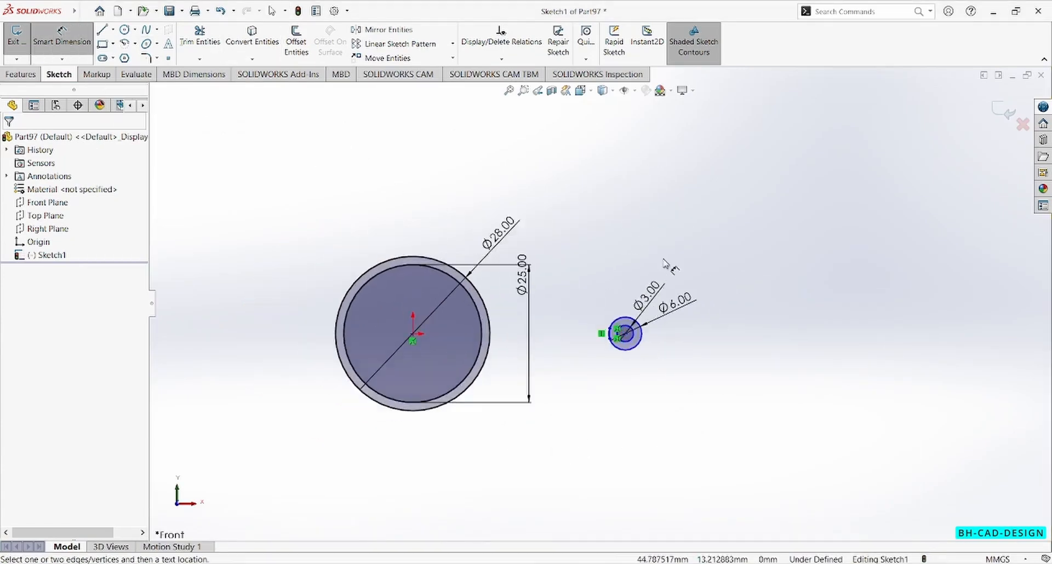
scroll(476, 334, "down", 3)
left_click(277, 383)
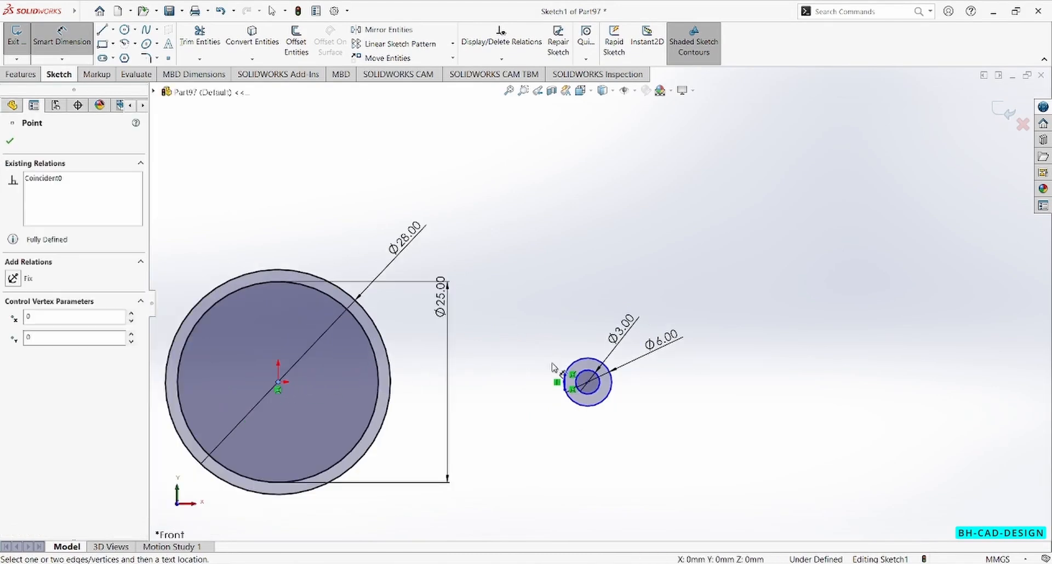
left_click(588, 382)
left_click(445, 176)
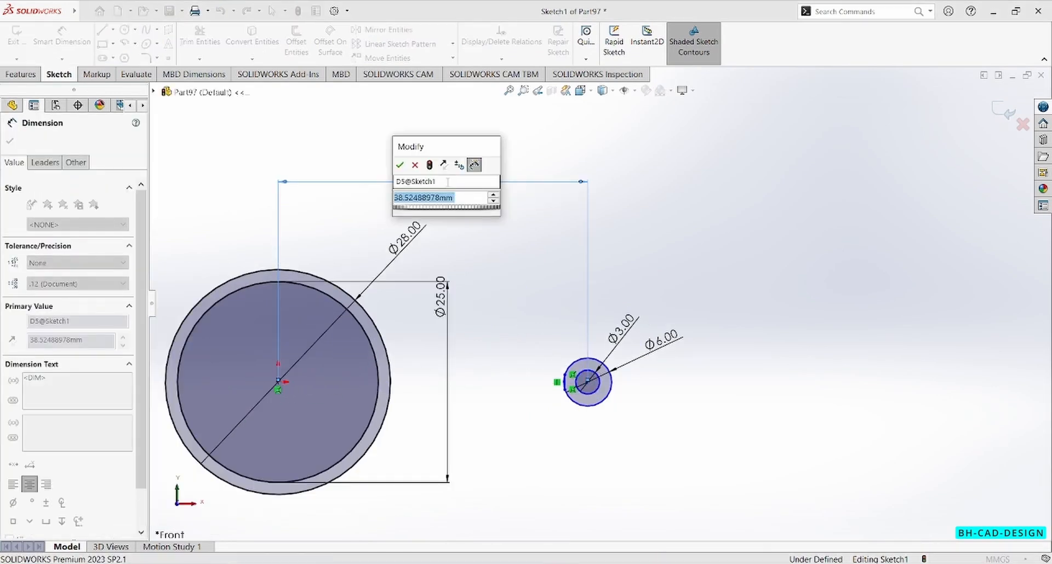
type("32")
key("Return")
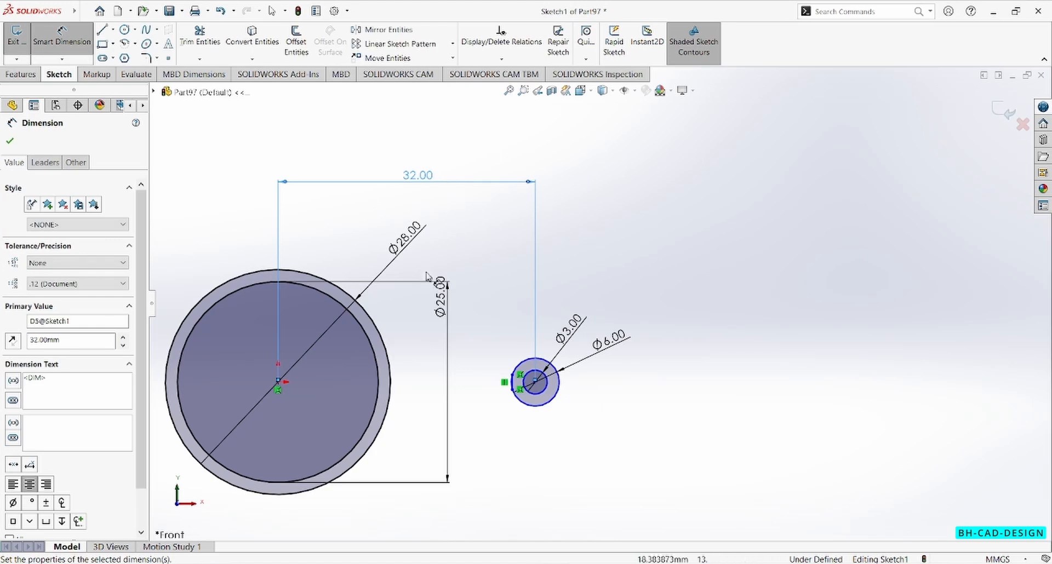
Step: Dimension the length of the vertical line on the 6 mm circle to 4 mm
scroll(504, 382, "down", 5)
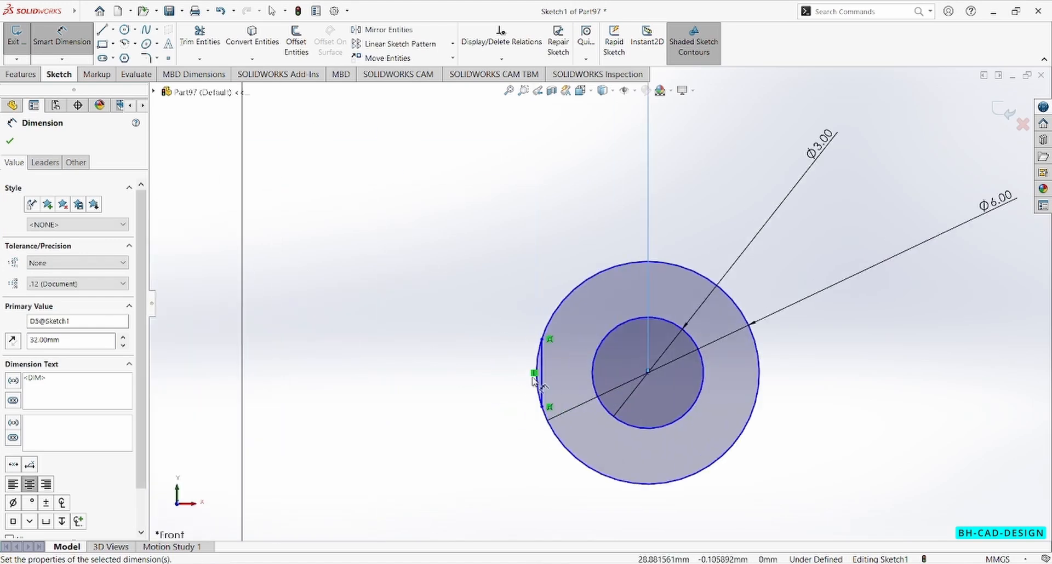
left_click(547, 364)
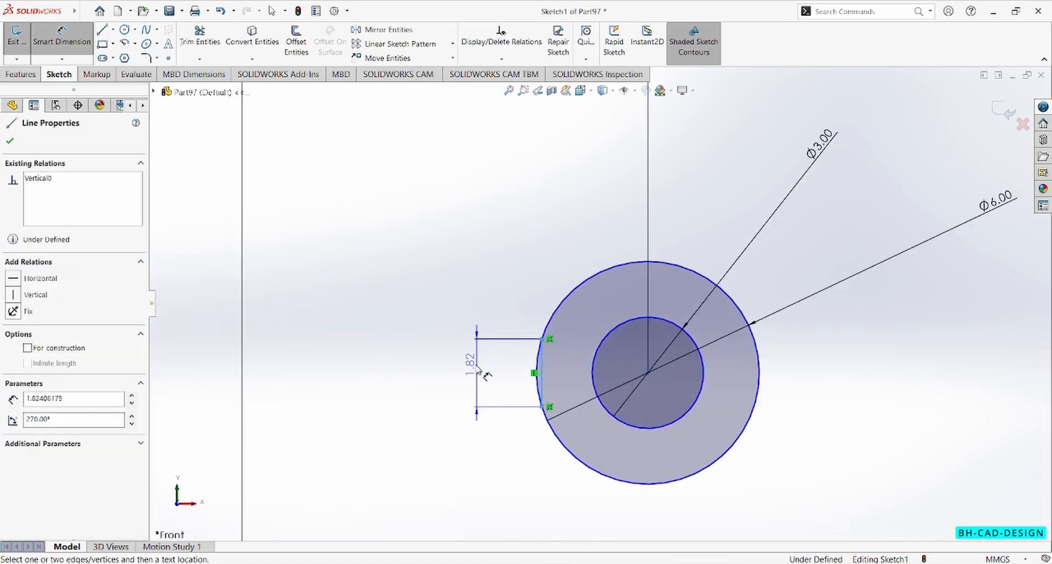
left_click(467, 372)
type("4.00mm")
key("Return")
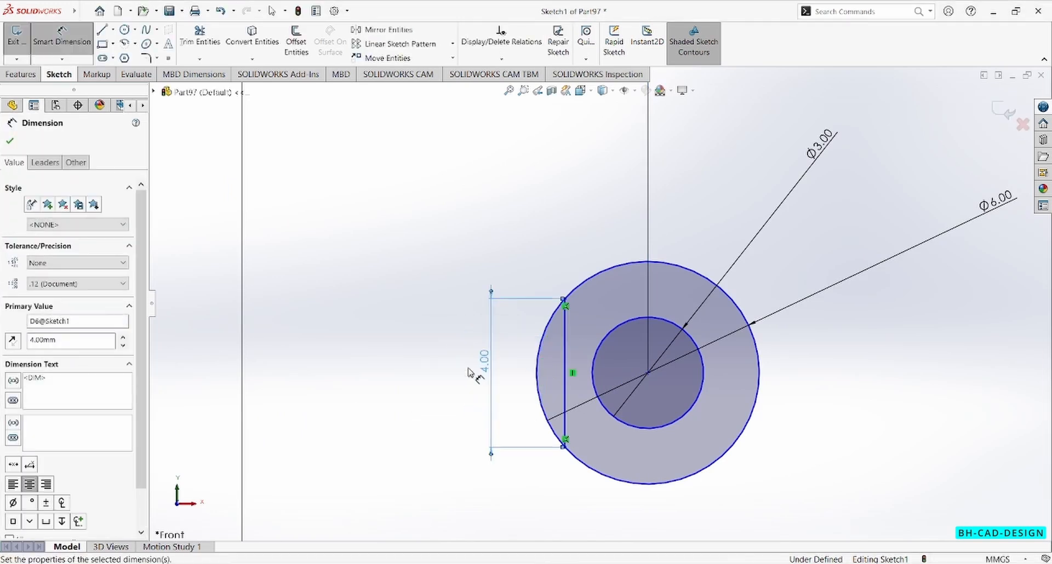
Step: Trim away the arc of the 6 mm circle lying left of the vertical line, leaving a flat side
left_click(200, 36)
mouse_move(531, 330)
left_mouse_down()
mouse_move(547, 359)
mouse_move(545, 400)
left_mouse_up()
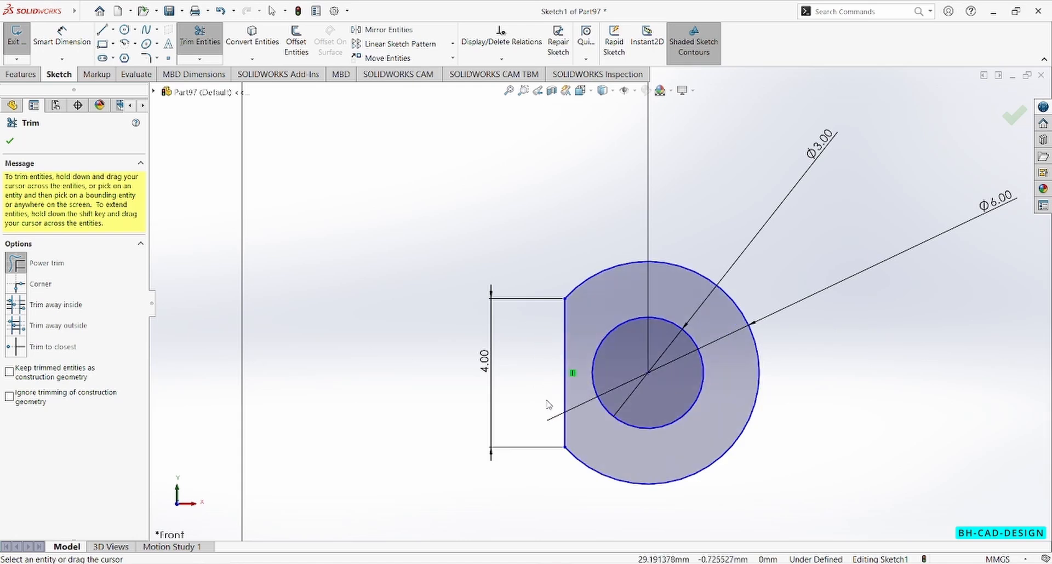
scroll(601, 374, "up", 6)
key("Escape")
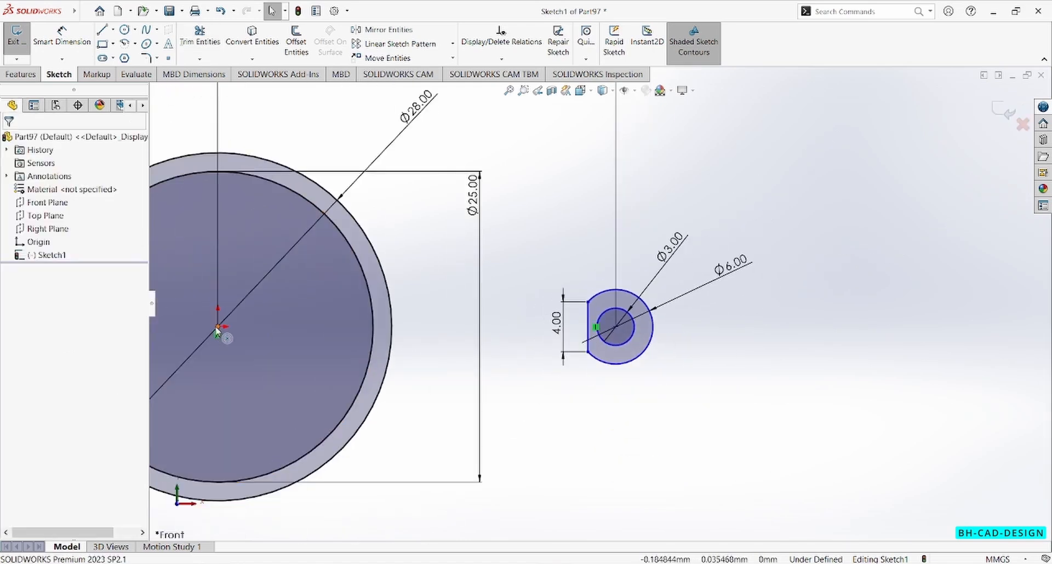
Step: Add a horizontal relation between the large ring's centre and the small circles' centre
left_click(217, 327)
left_click(615, 327, "ctrl")
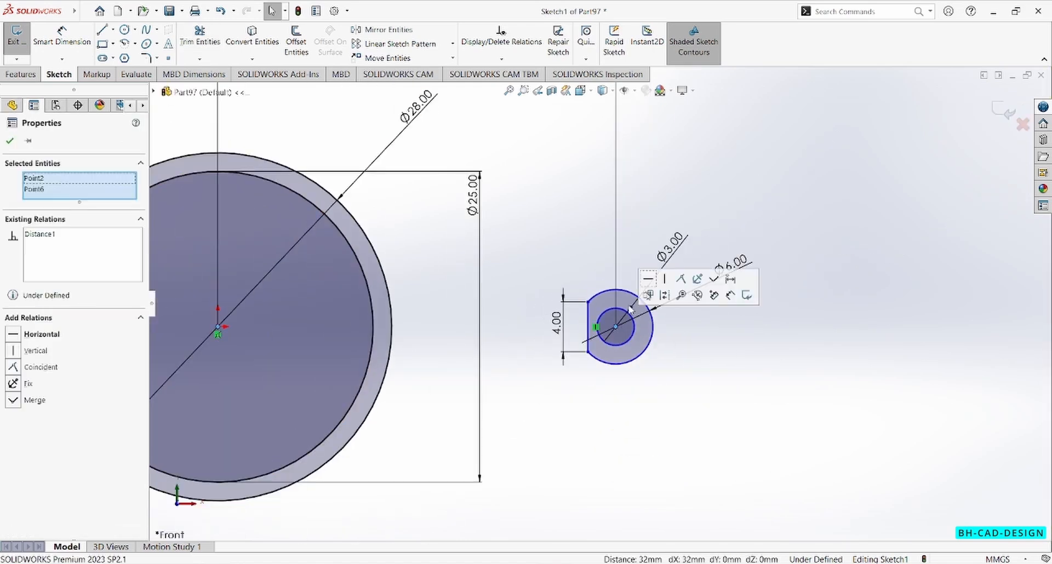
left_click(650, 280)
left_click(662, 197)
scroll(660, 197, "up", 2)
scroll(662, 201, "up", 2)
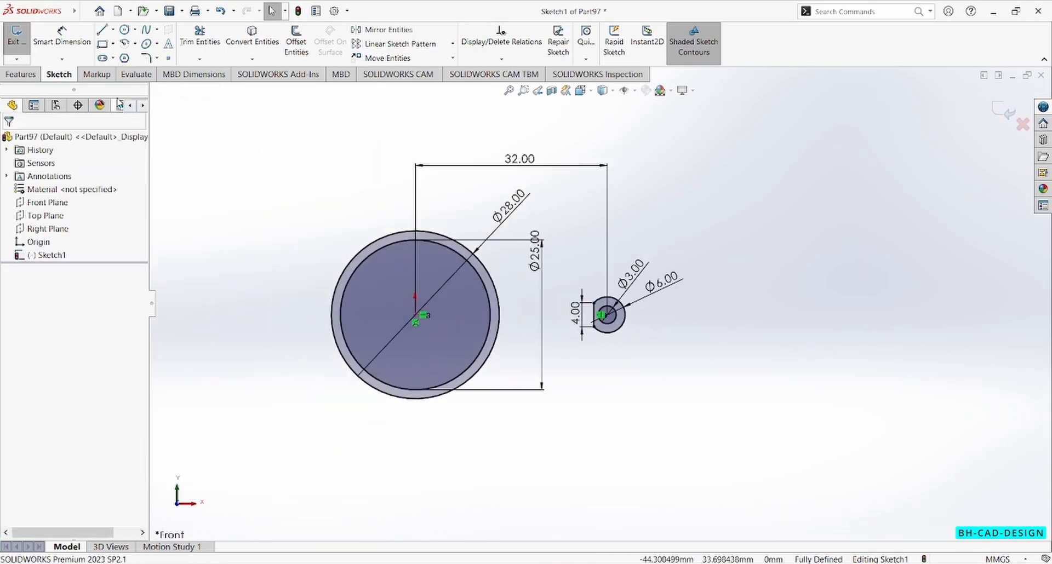
Step: Check the thickness in the reference drawing and extrude the ring and flattened boss sketch 5 mm
left_click(20, 74)
left_click(26, 49)
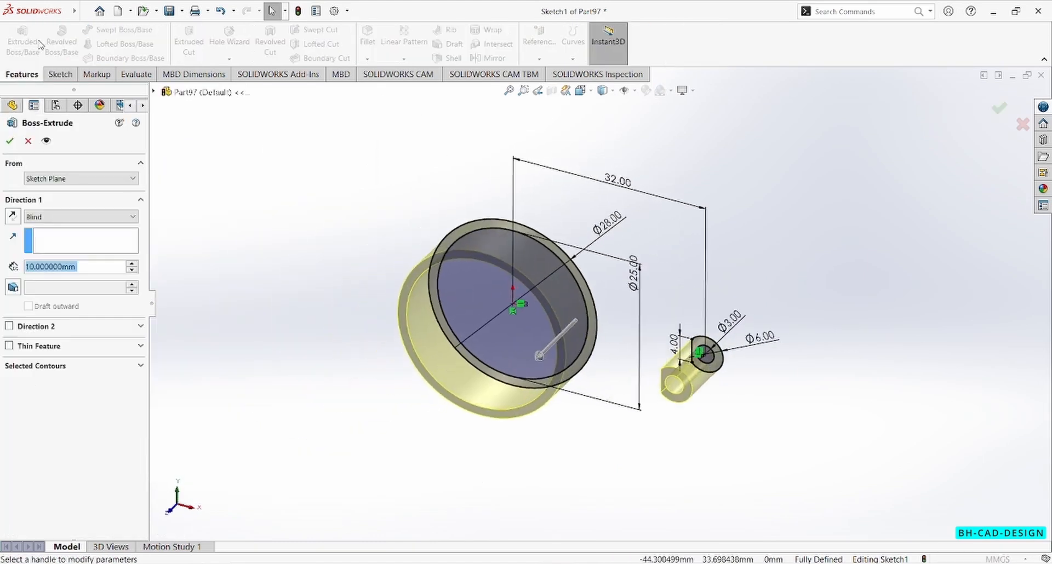
key("alt+Tab")
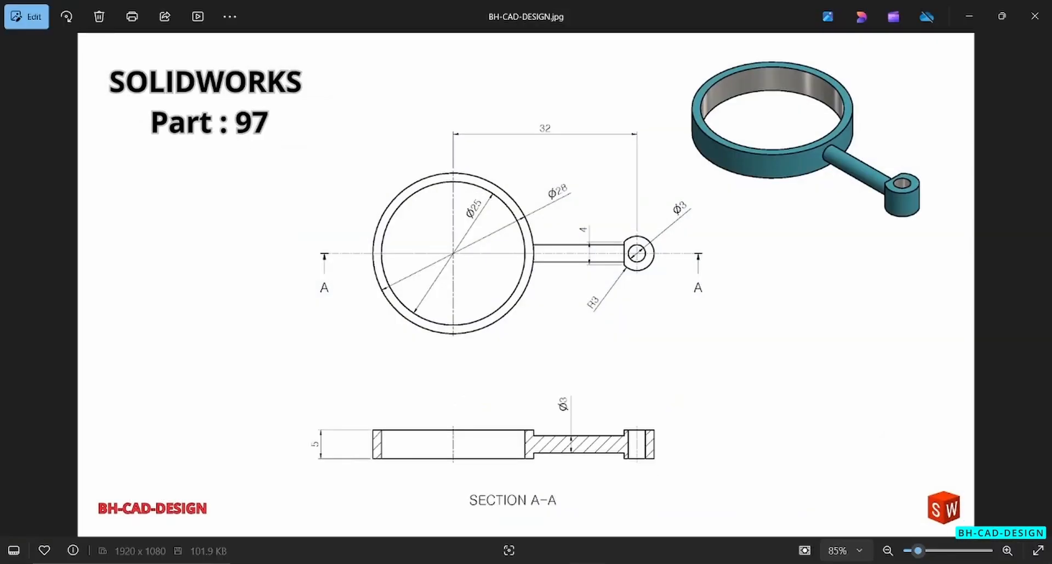
key("alt+Tab")
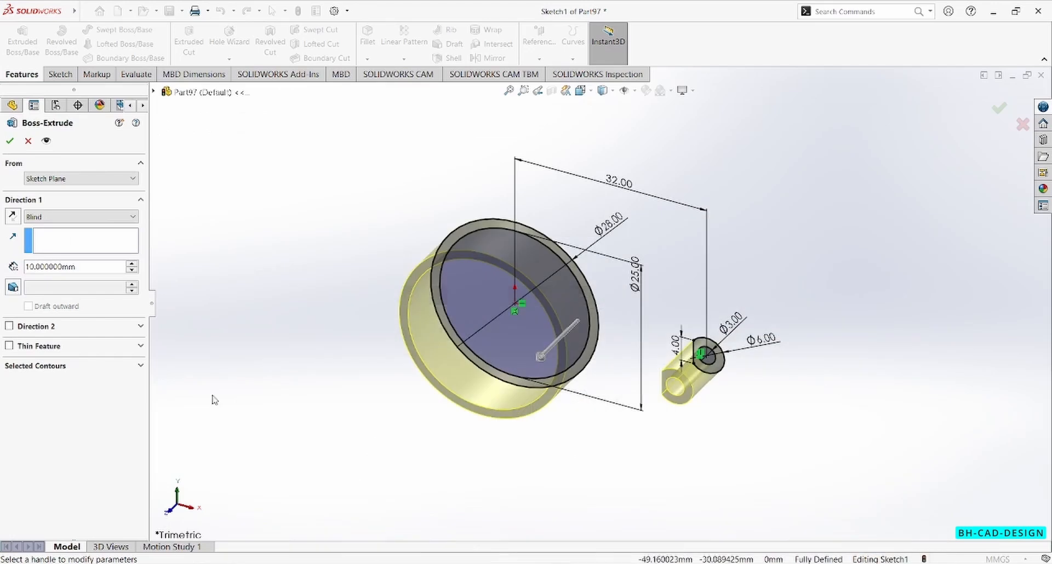
left_click(80, 264)
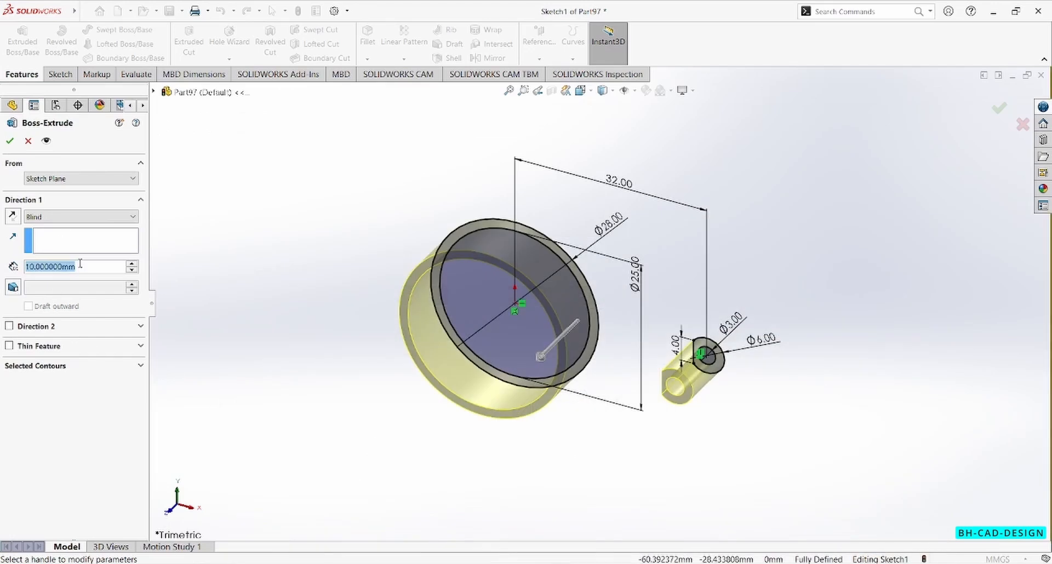
type("5")
key("Return")
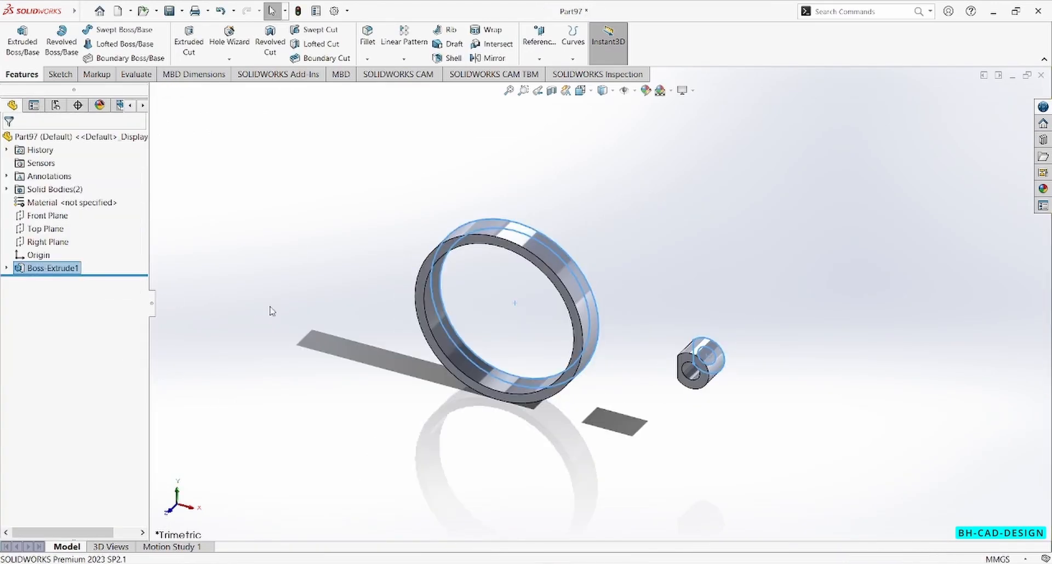
Step: Check the reference drawing and sketch a circle about 3.3 mm in diameter on the boss's flat face, level with the origin
middle_click_drag(271, 312, 476, 372)
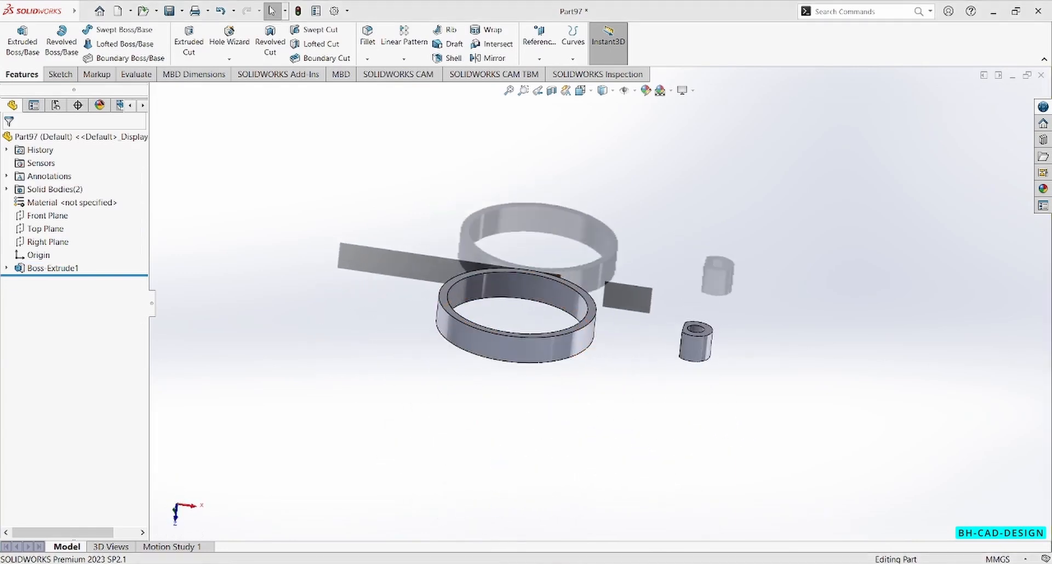
key("alt+Tab")
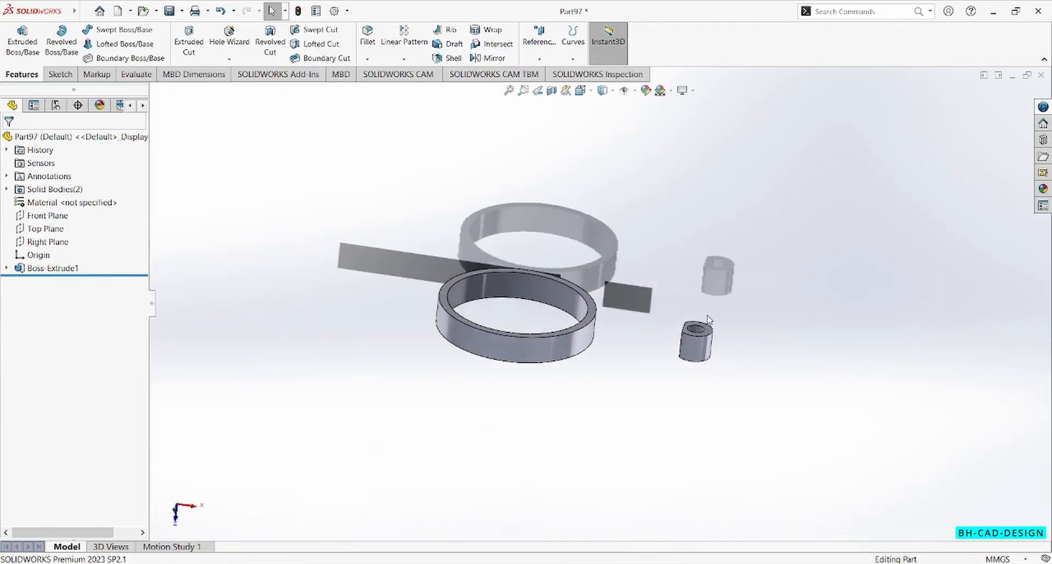
middle_click_drag(707, 319, 517, 166)
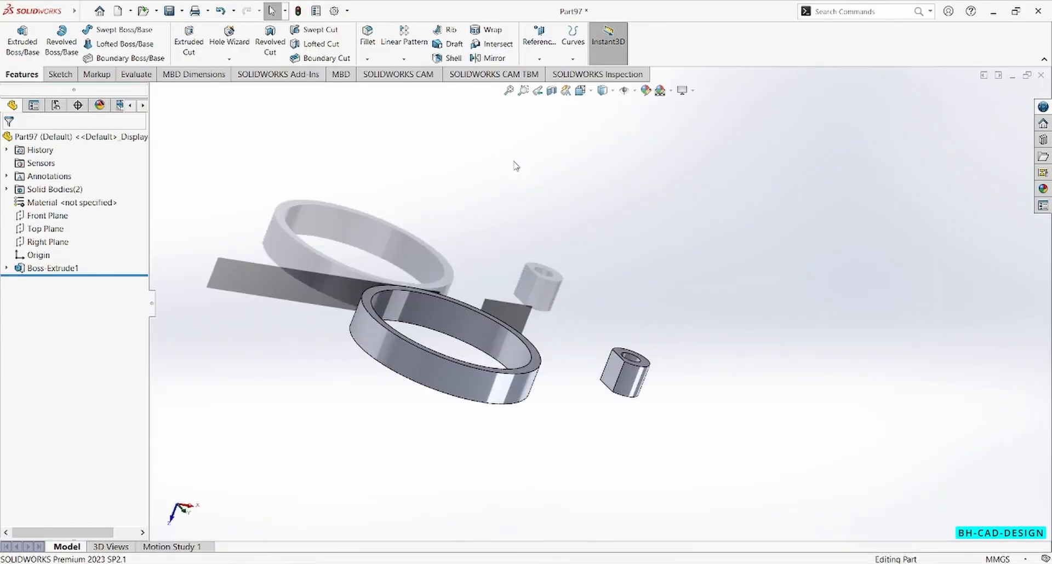
left_click(59, 74)
left_click(17, 39)
left_click(619, 368)
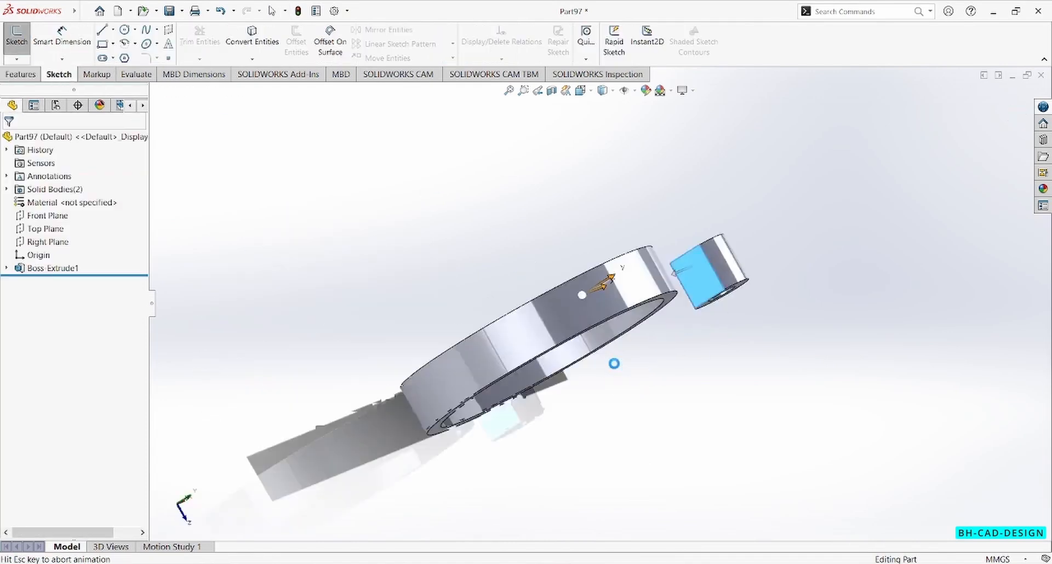
left_click(124, 30)
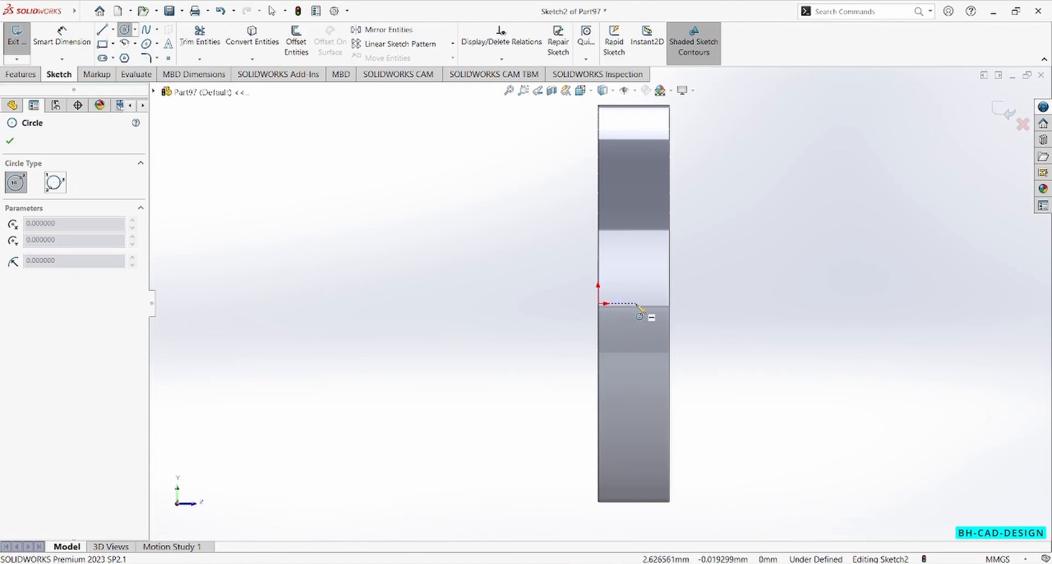
left_click(635, 303)
left_click(653, 287)
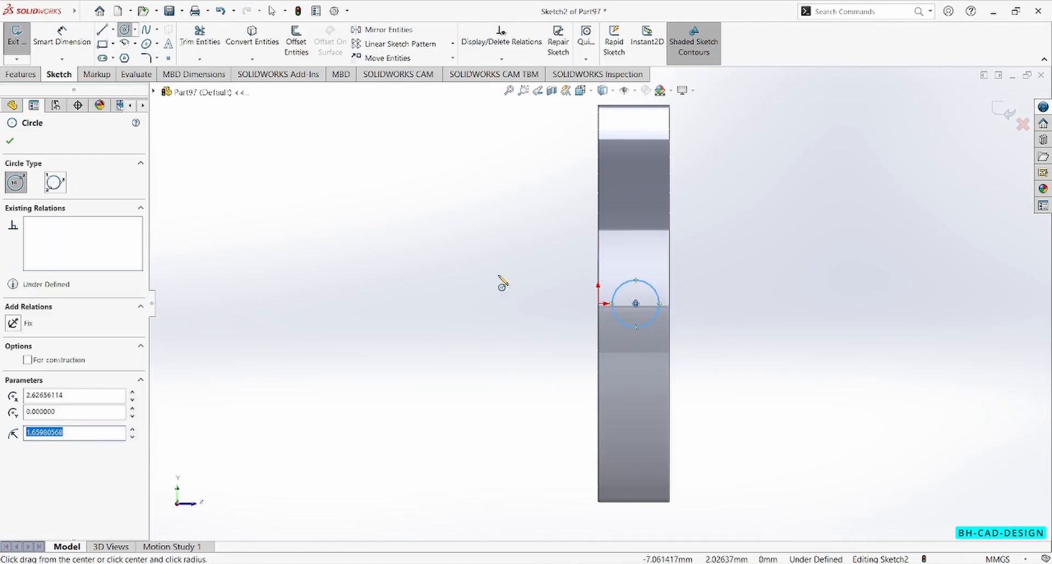
key("Escape")
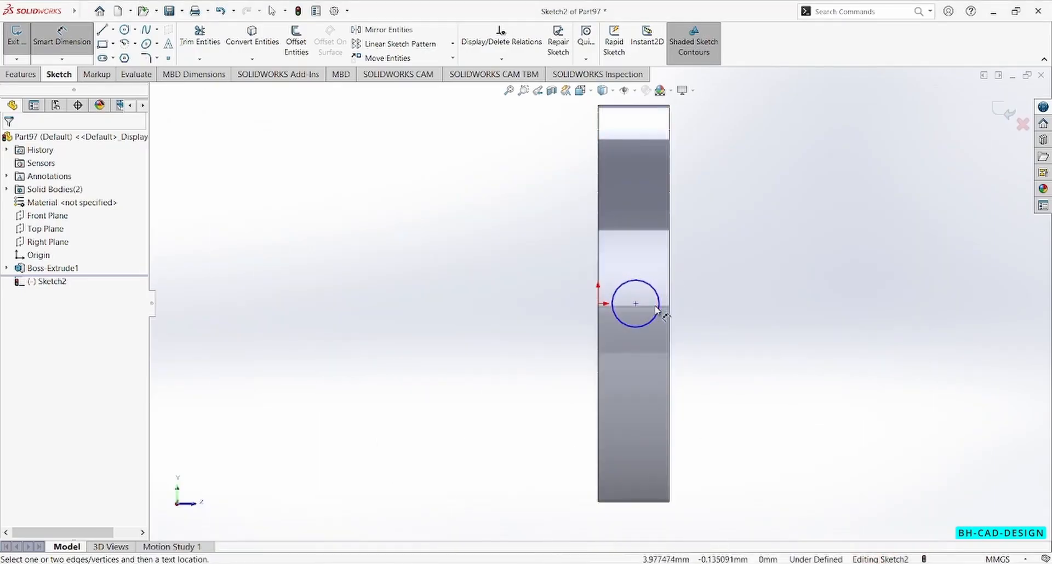
Step: Dimension the diameter of the circle on the flat face to 3 mm
left_click(658, 310)
left_click(709, 281)
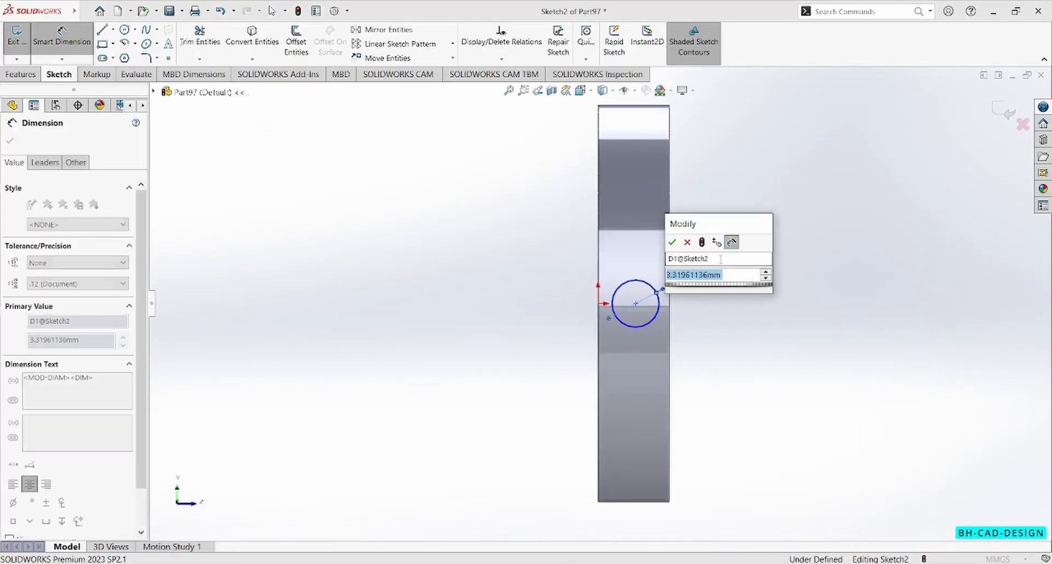
type("3")
key("Return")
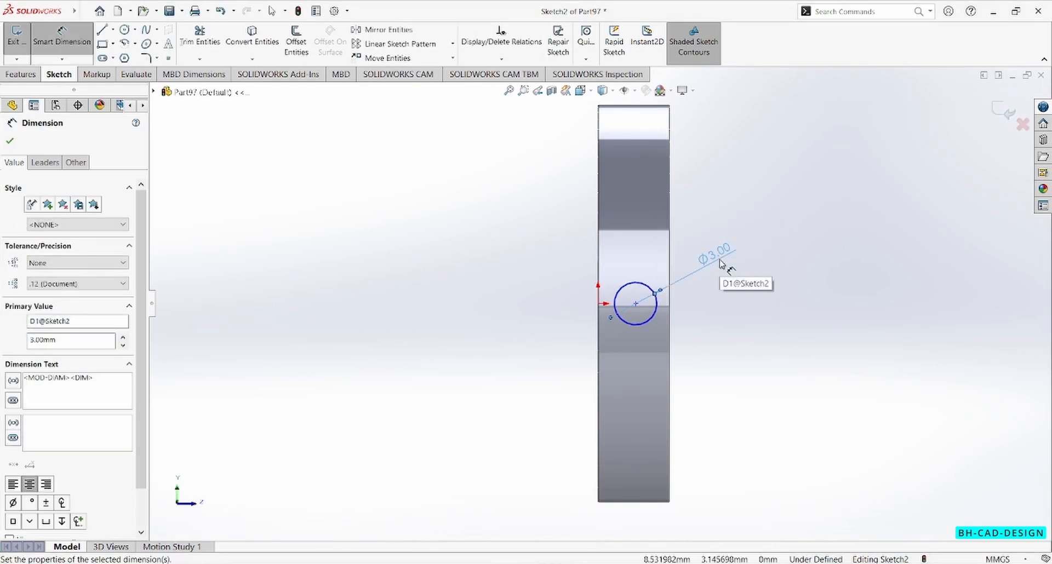
key("alt+i")
key("Escape")
key("Escape")
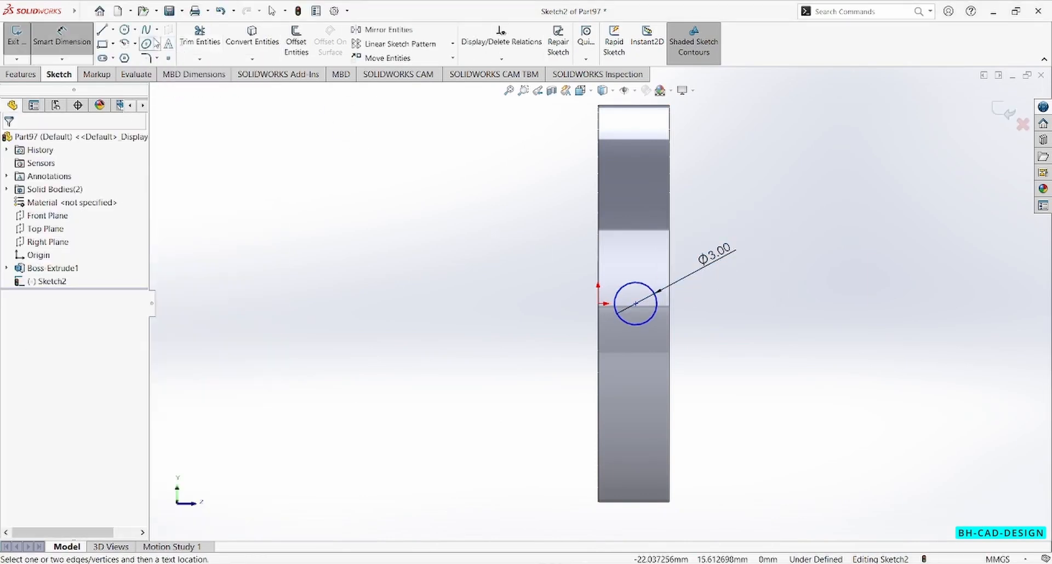
Step: Draw a vertical centreline about 8 mm long upward from the circle's centre
left_click(125, 29)
left_click(113, 29)
left_click(130, 54)
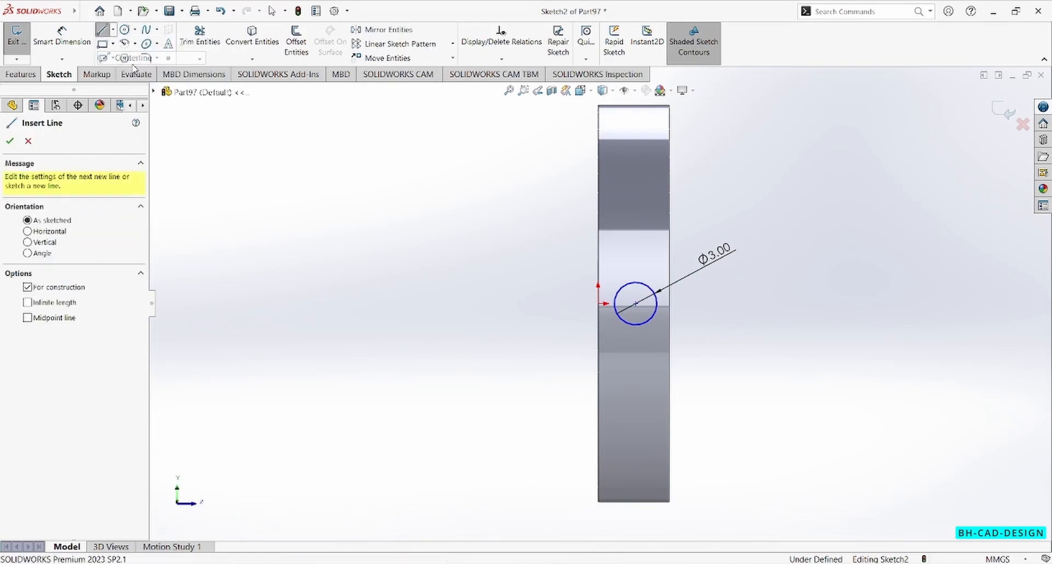
left_click(635, 304)
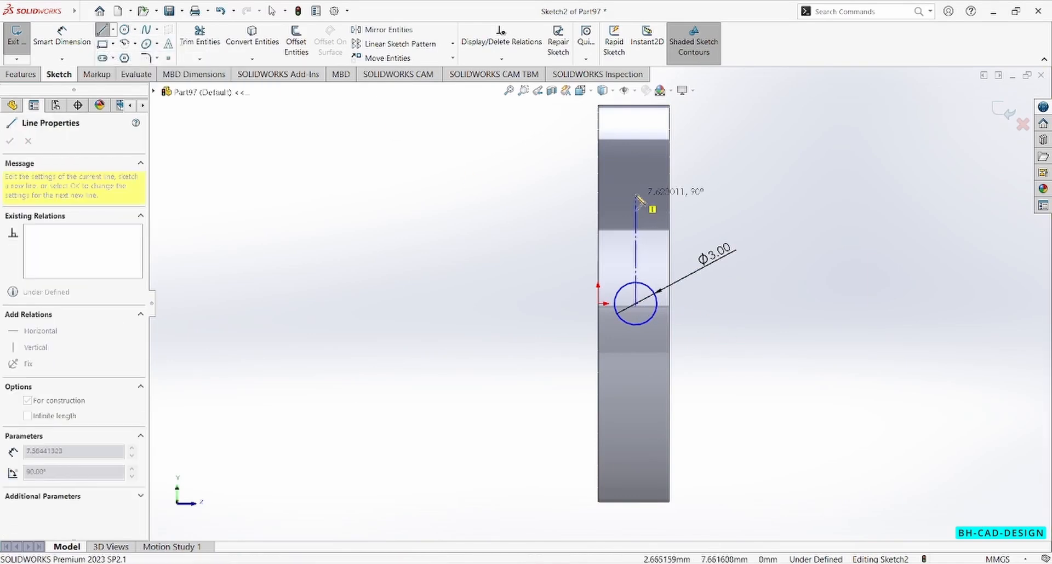
left_click(636, 189)
key("Escape")
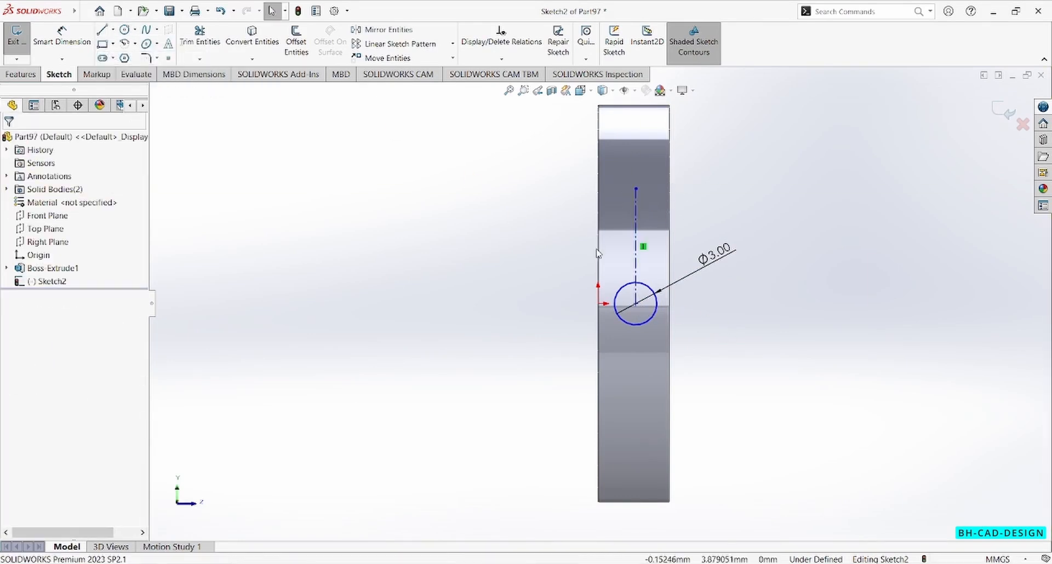
Step: Make the ring's two side edges symmetric about the centreline and align the circle's centre horizontally with the origin
left_click(635, 269, "ctrl")
left_click(669, 269, "ctrl")
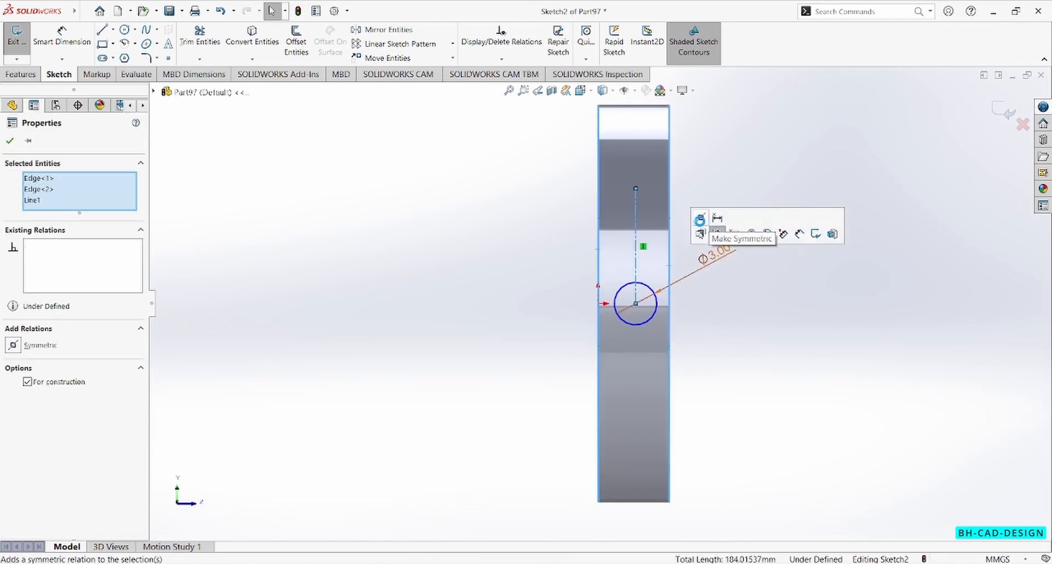
left_click(701, 217)
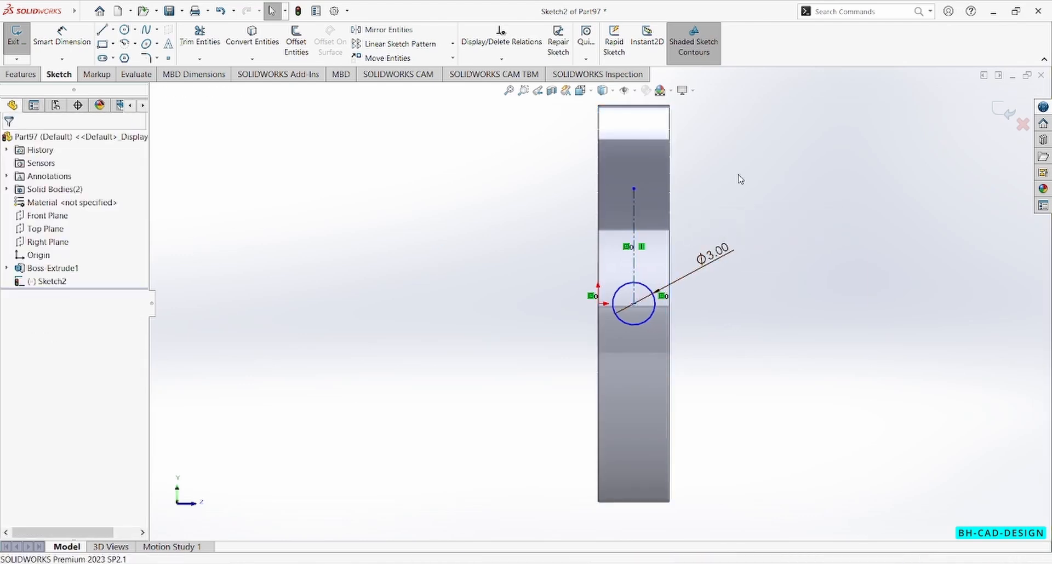
left_click(634, 304, "ctrl")
left_click(674, 263)
left_click(960, 115)
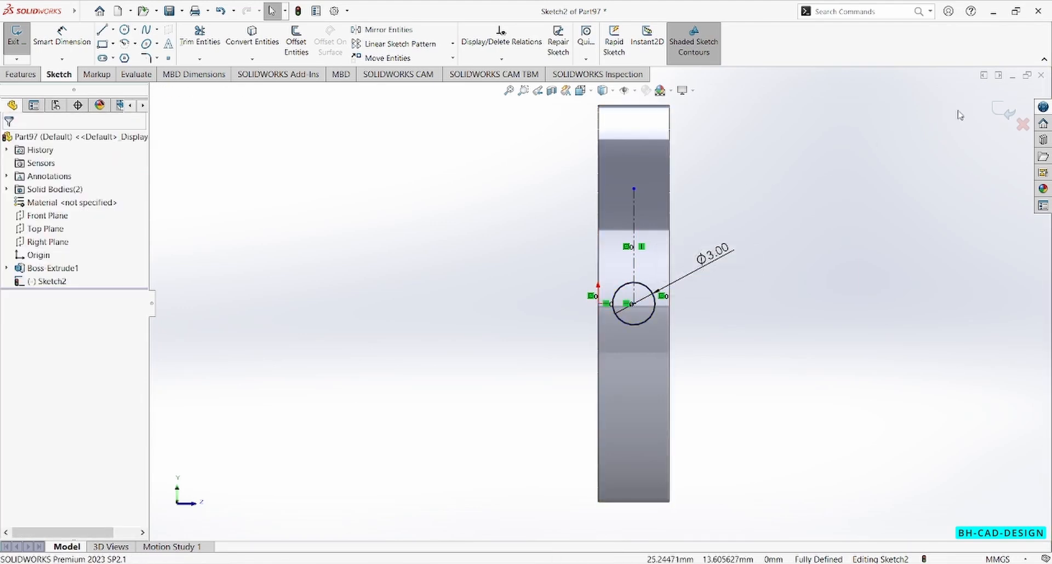
Step: Extrude the 3 mm circle with the Up To Next end condition as a rod joining the boss to the ring
left_click(21, 74)
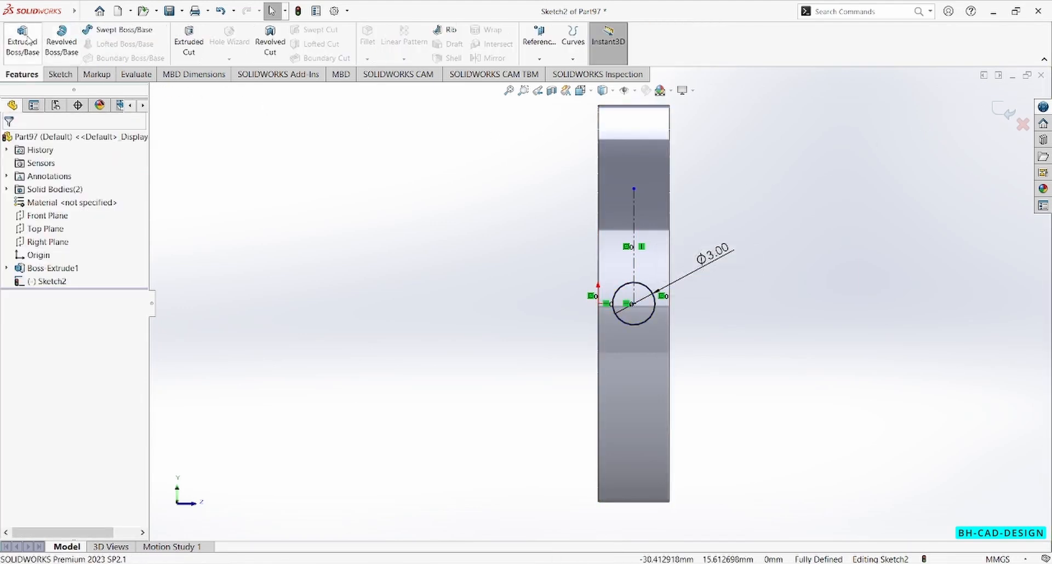
left_click(28, 41)
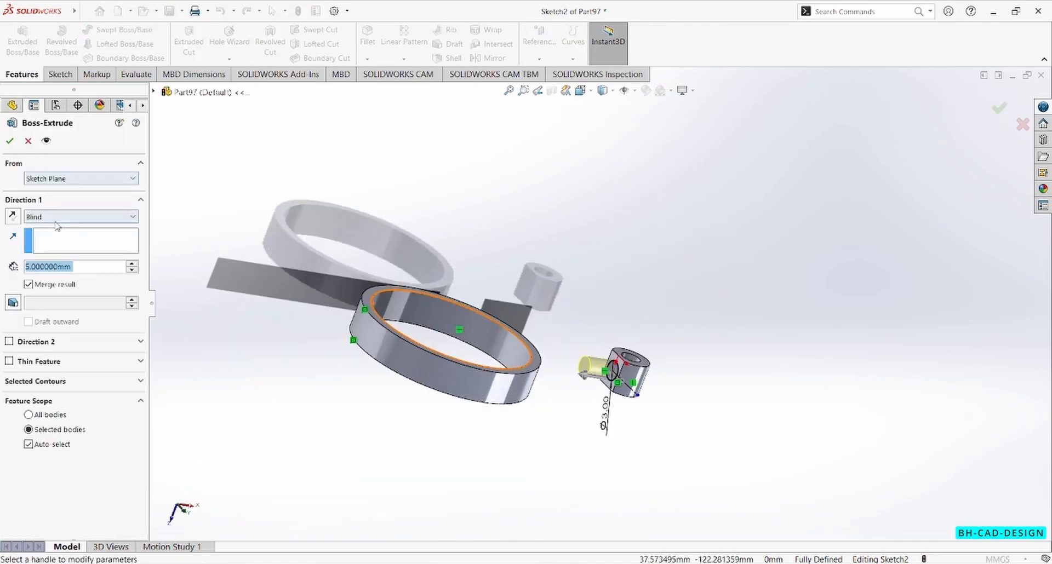
left_click(57, 219)
left_click(61, 248)
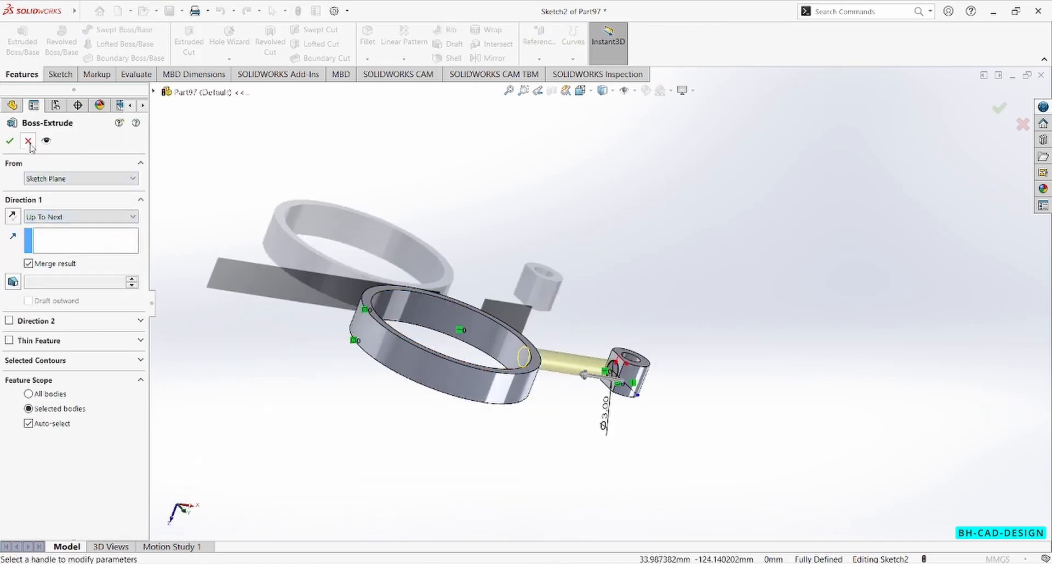
left_click(460, 212)
middle_click_drag(461, 211, 480, 362)
scroll(532, 298, "down", 3)
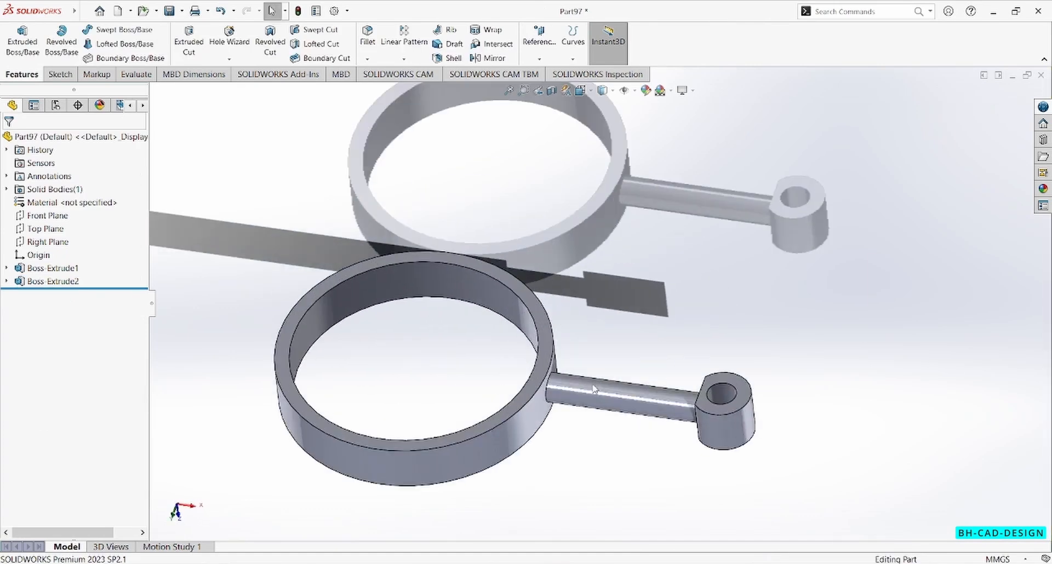
middle_click_drag(655, 427, 686, 430)
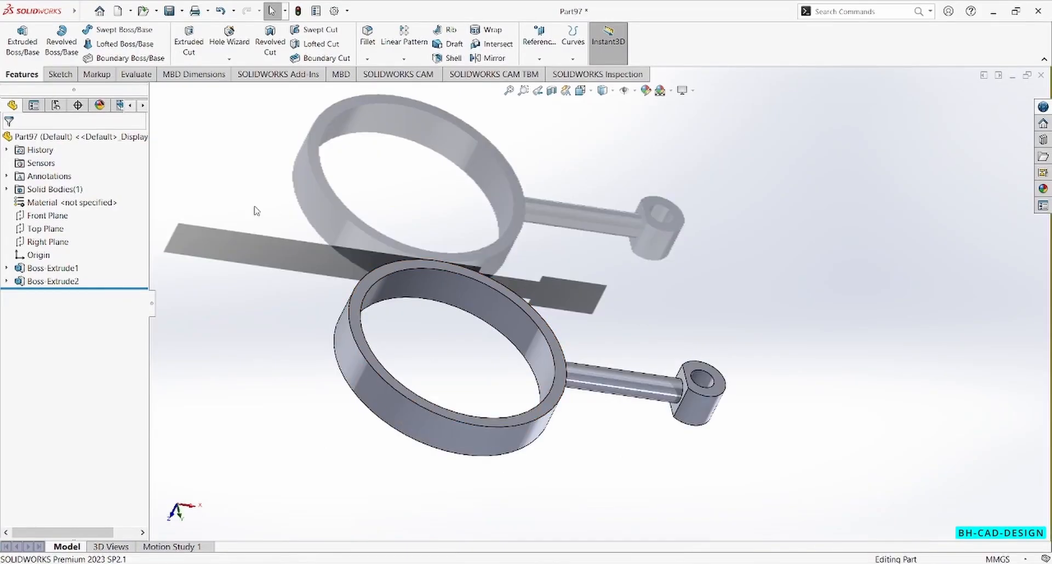
Step: Turn off Shadows In Shaded Mode for the part display
scroll(648, 124, "up", 3)
left_click(682, 91)
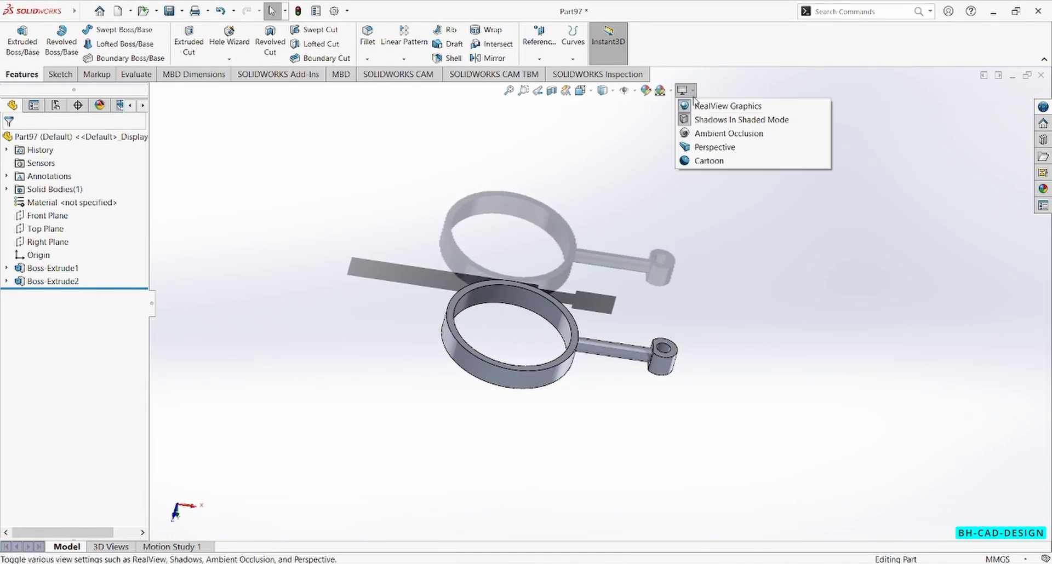
left_click(701, 117)
scroll(694, 100, "down", 4)
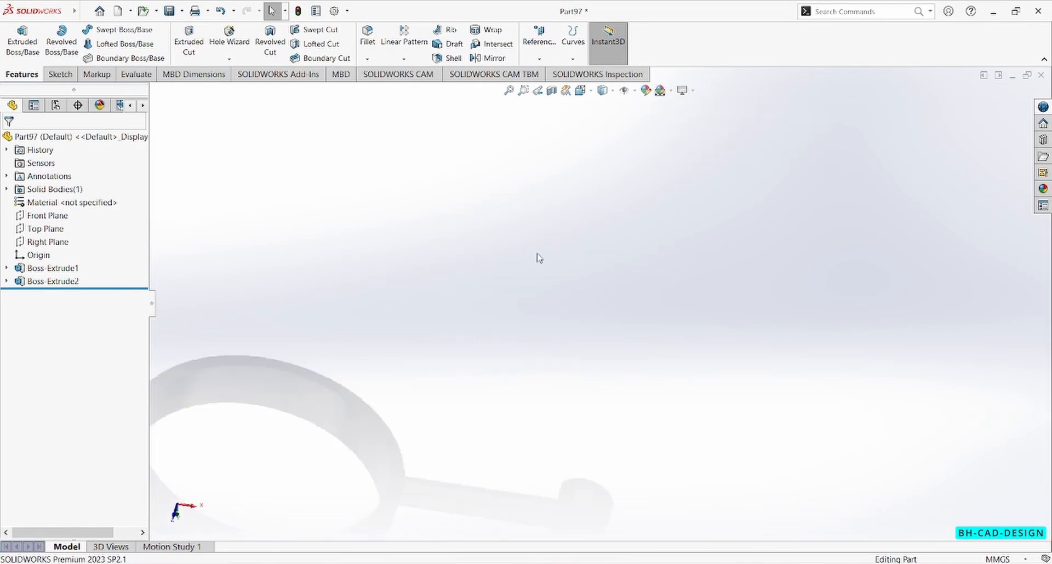
scroll(563, 280, "up", 4)
Step: Apply the Plain White scene as the part's background
left_click(671, 90)
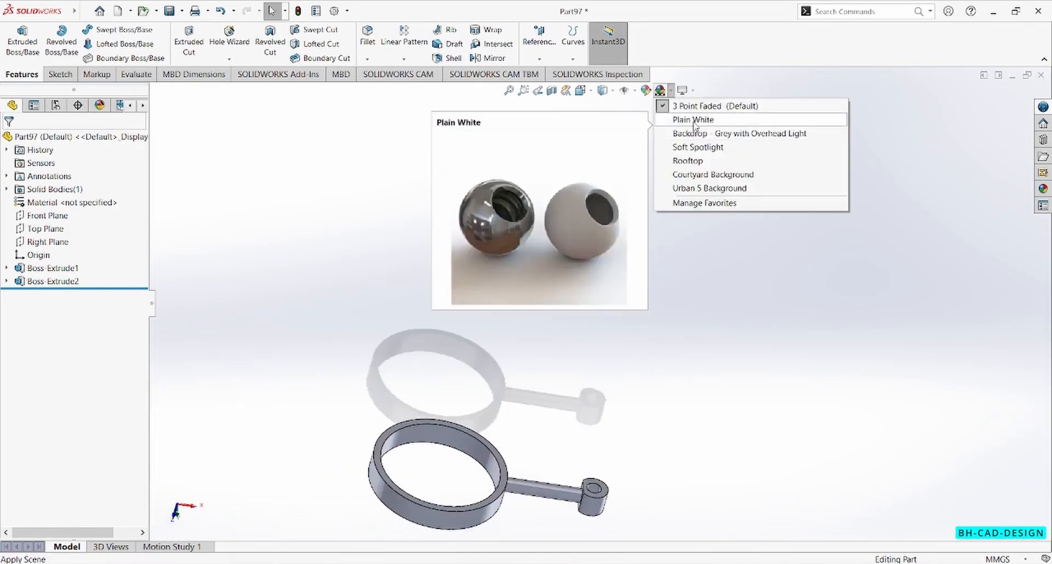
left_click(702, 119)
scroll(514, 325, "down", 5)
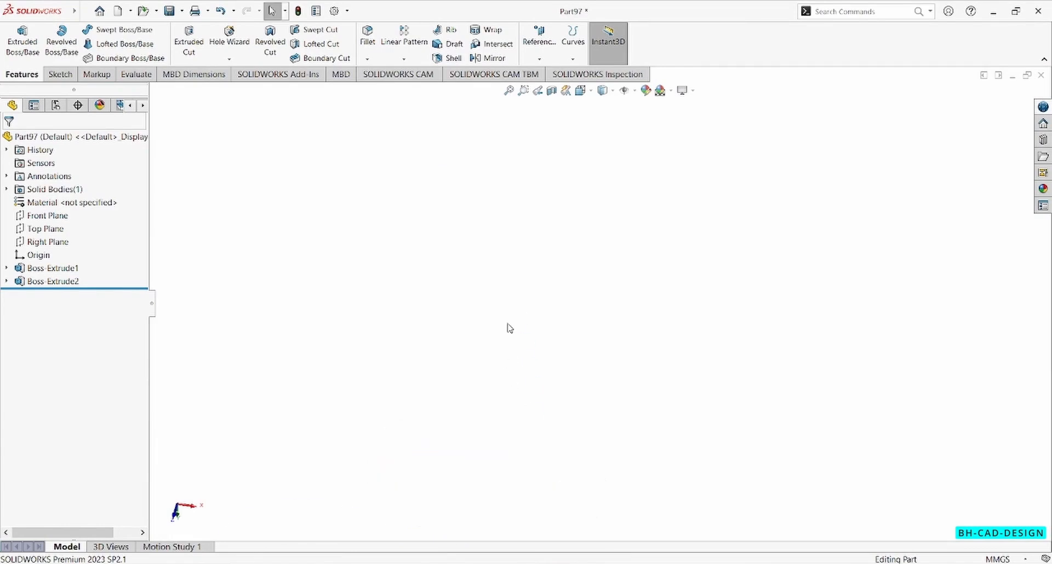
left_click(523, 90)
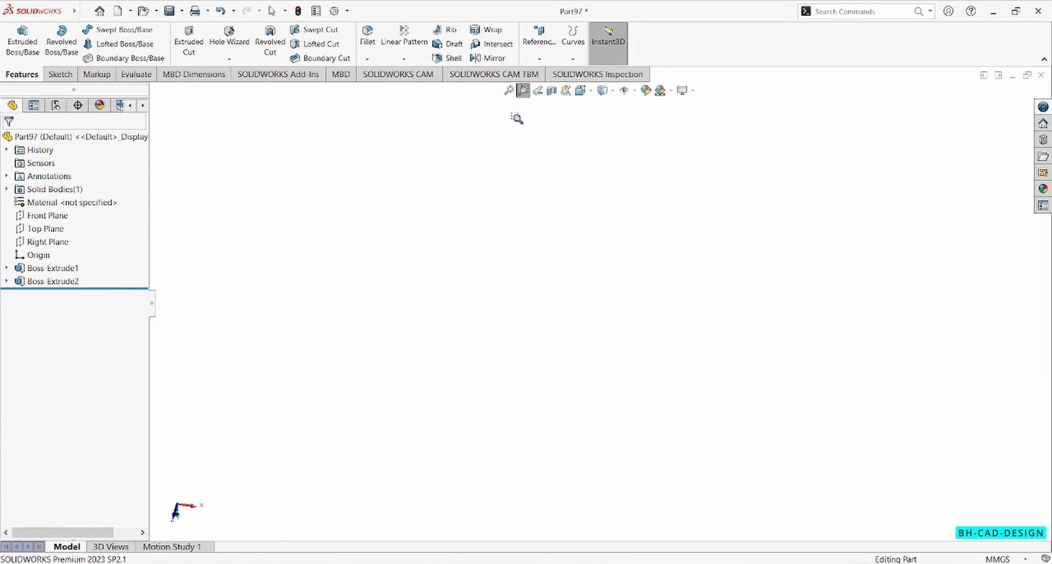
left_click(509, 90)
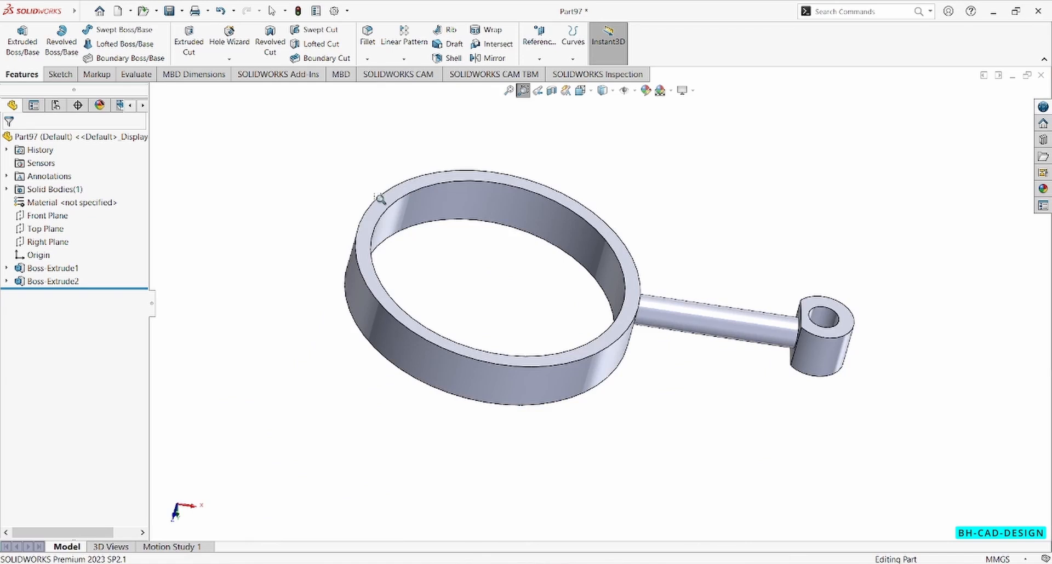
scroll(327, 259, "up", 1)
middle_click_drag(328, 259, 342, 296)
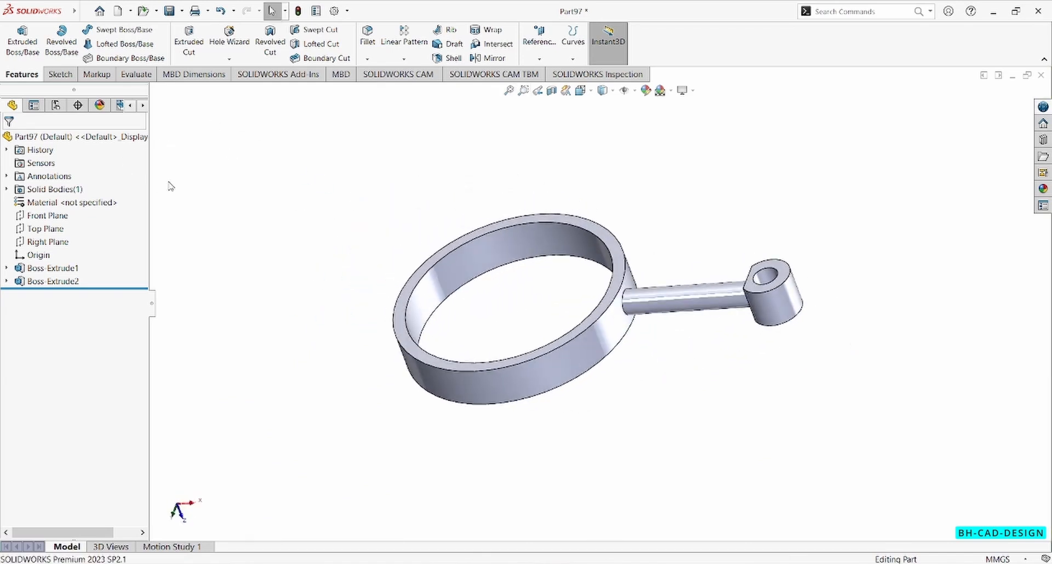
Step: Apply a cyan colour from the standard swatches to the whole part
left_click(645, 90)
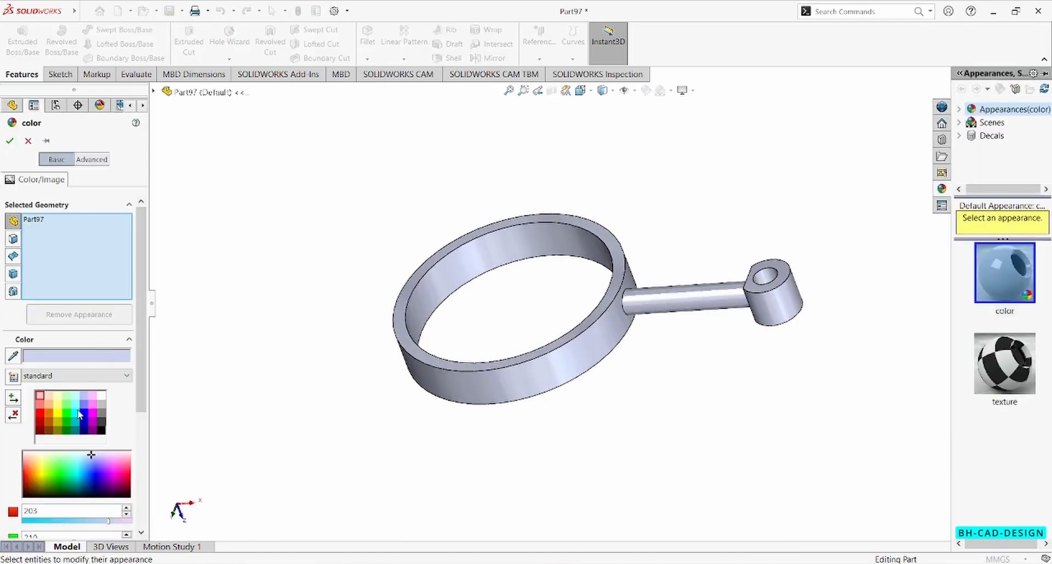
left_click(77, 414)
left_click(11, 142)
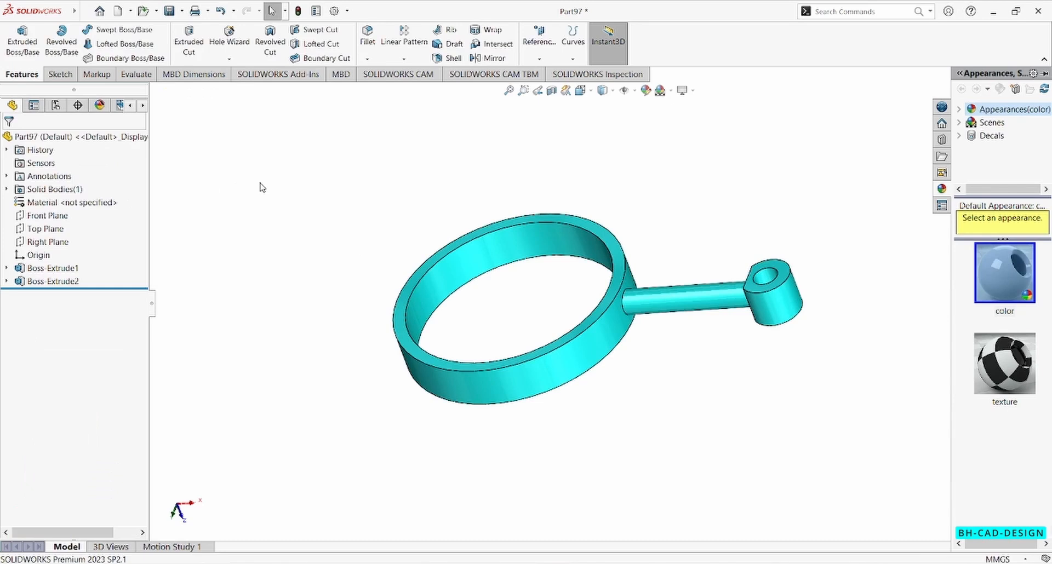
Step: Colour the ring's inner cylindrical face and the boss's hole face light grey from the standard swatches
left_click(457, 274)
scroll(786, 268, "down", 3)
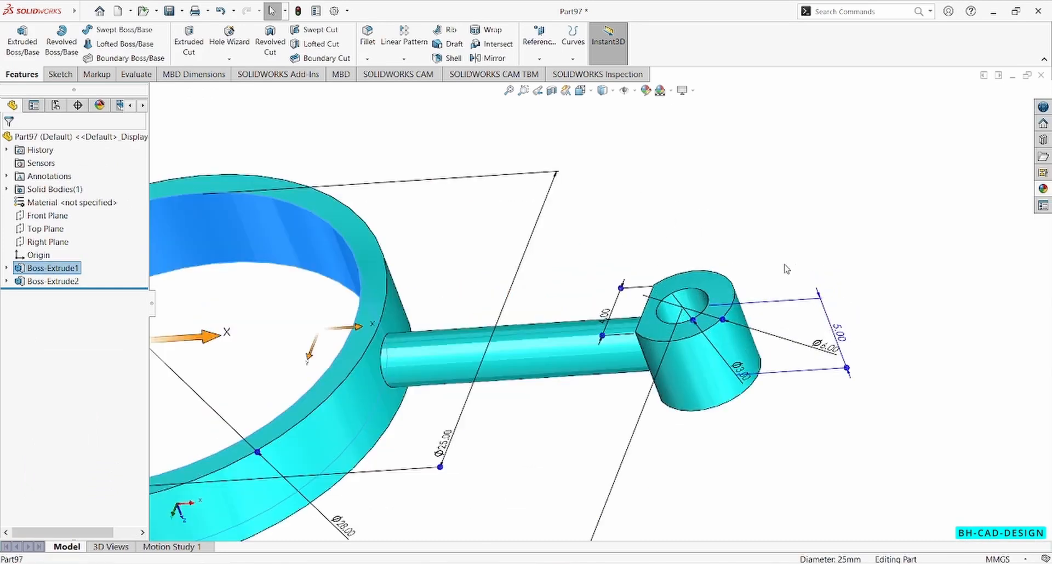
left_click(702, 298)
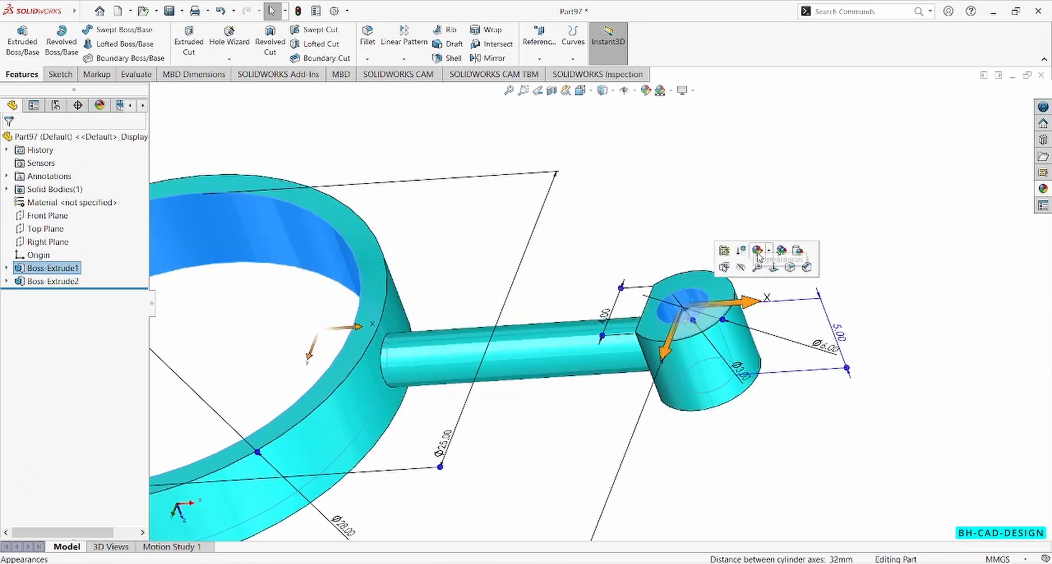
left_click(758, 251)
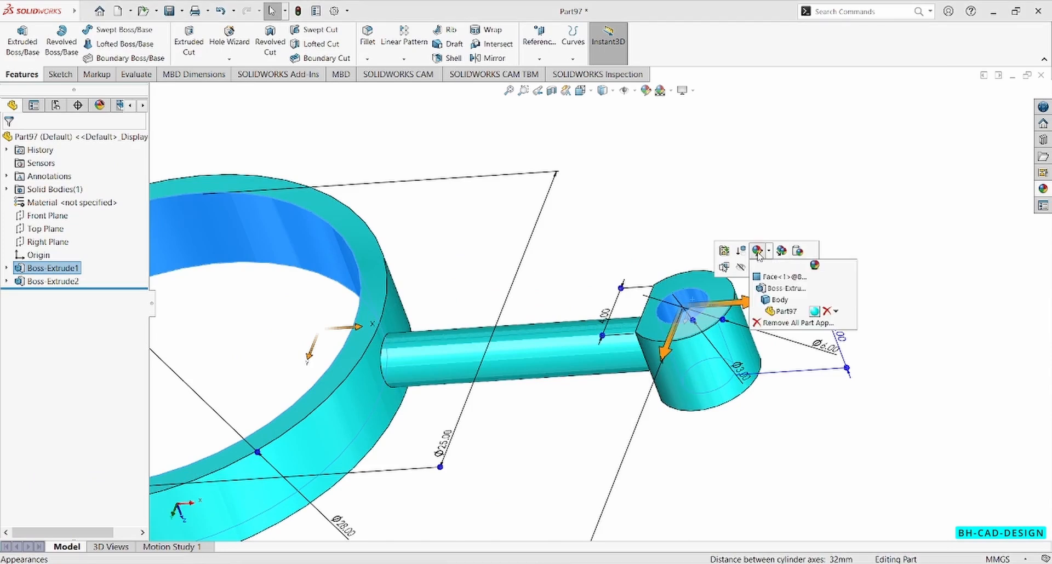
left_click(791, 283)
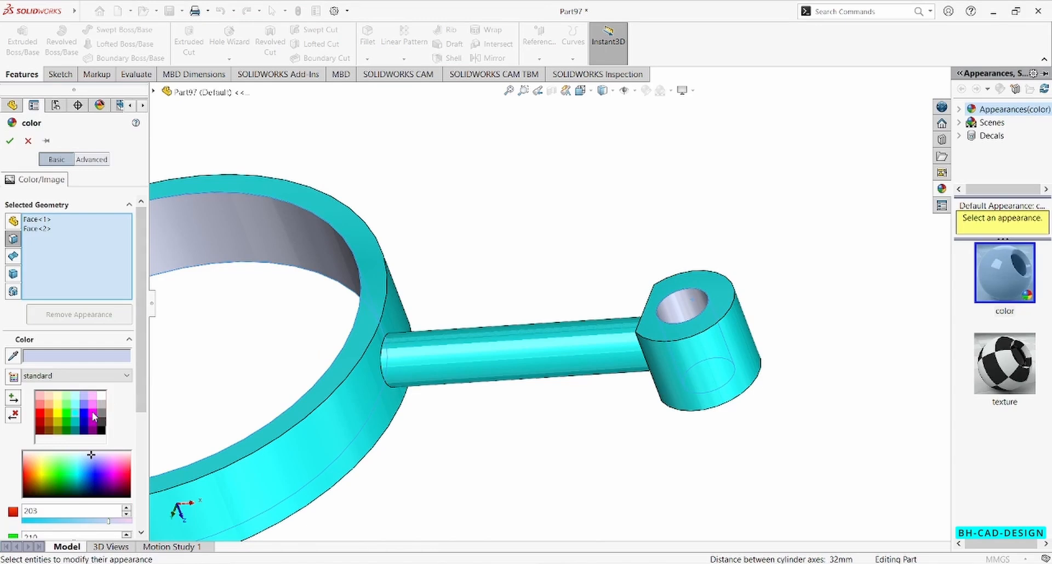
left_click(101, 405)
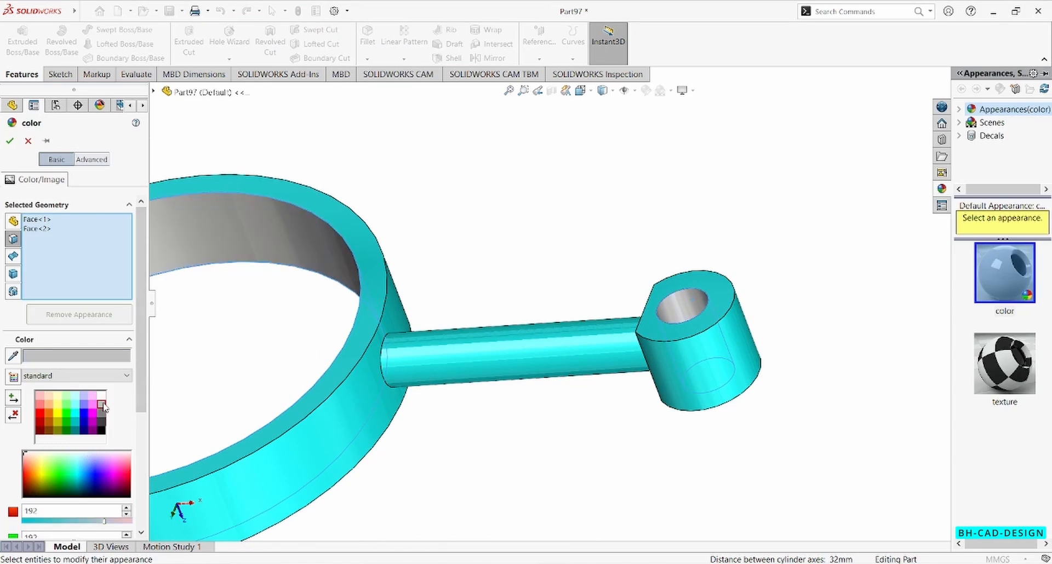
left_click(10, 141)
Step: Switch the part's background scene from Plain White to 3 Point Faded
scroll(601, 253, "up", 5)
middle_click_drag(601, 254, 536, 357)
scroll(543, 345, "up", 1)
middle_click_drag(542, 345, 567, 360)
scroll(566, 359, "down", 2)
middle_click_drag(678, 404, 678, 396)
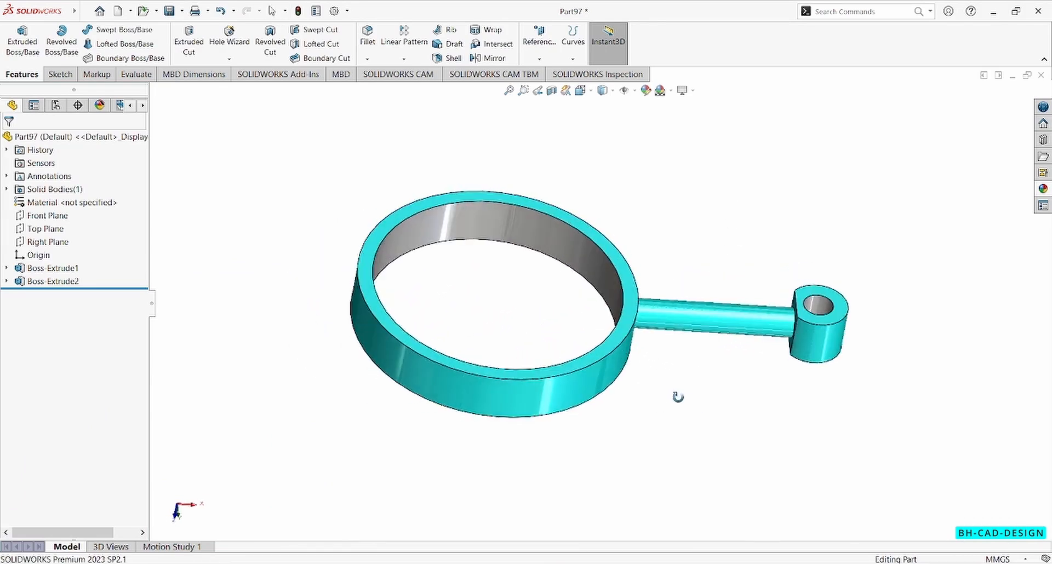
left_click(670, 90)
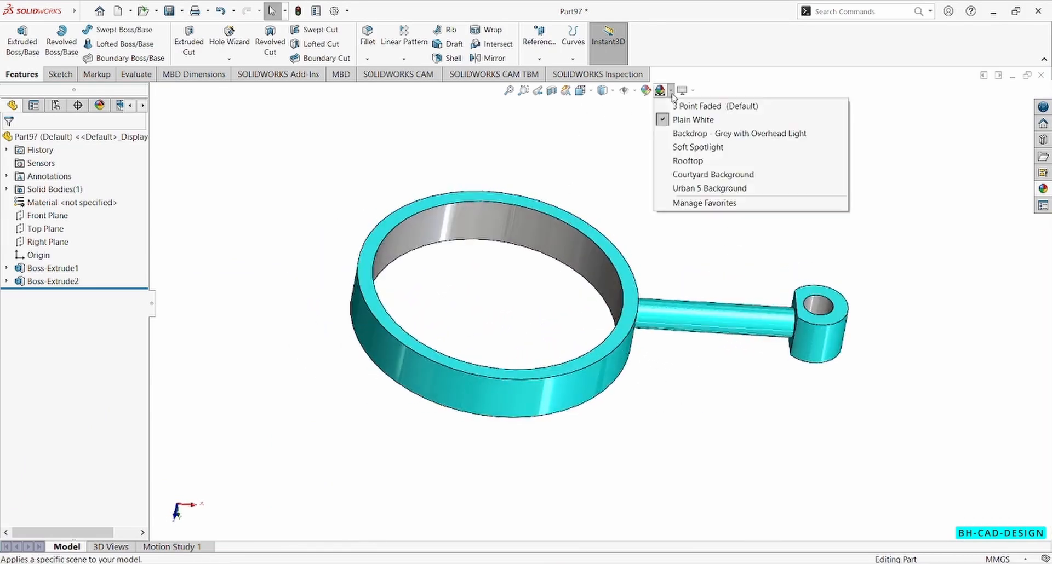
left_click(679, 121)
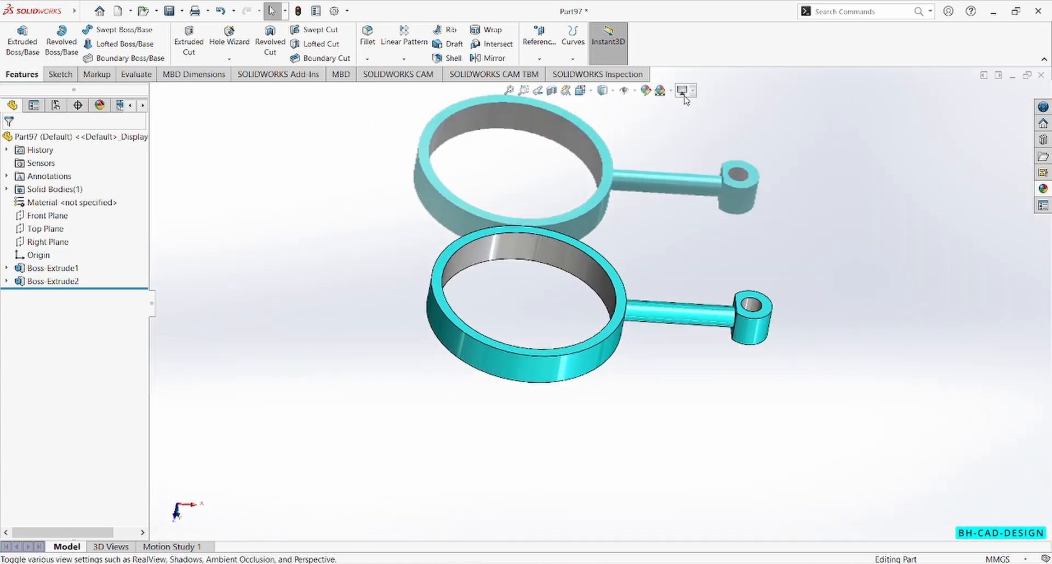
Step: Turn off RealView Graphics to remove the floor reflection from the part display
left_click(682, 90)
left_click(734, 109)
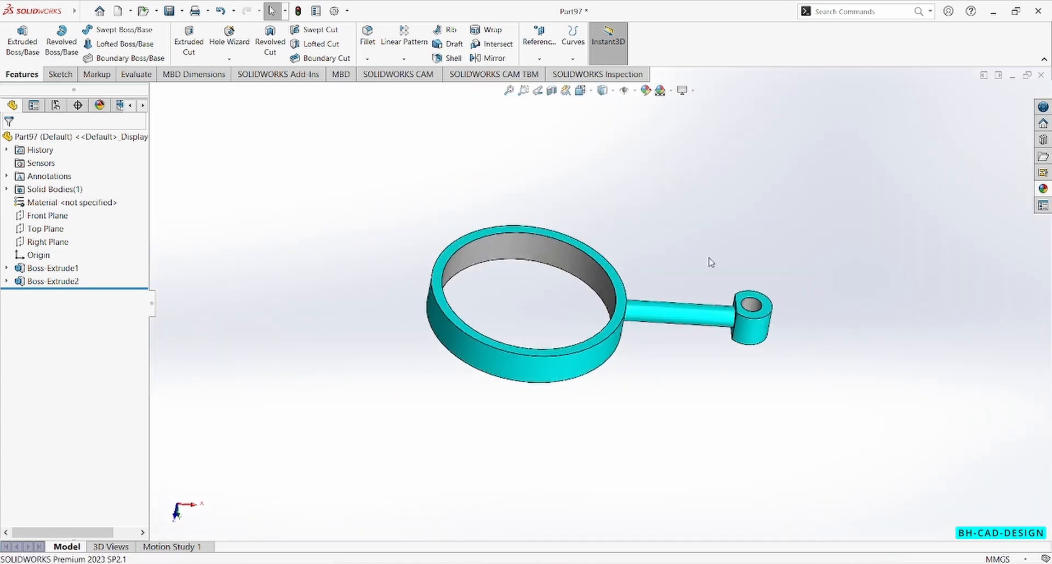
scroll(709, 262, "up", 1)
mouse_move(710, 261)
middle_mouse_down()
mouse_move(734, 251)
mouse_move(704, 249)
middle_mouse_up()
scroll(705, 248, "down", 4)
scroll(735, 312, "up", 3)
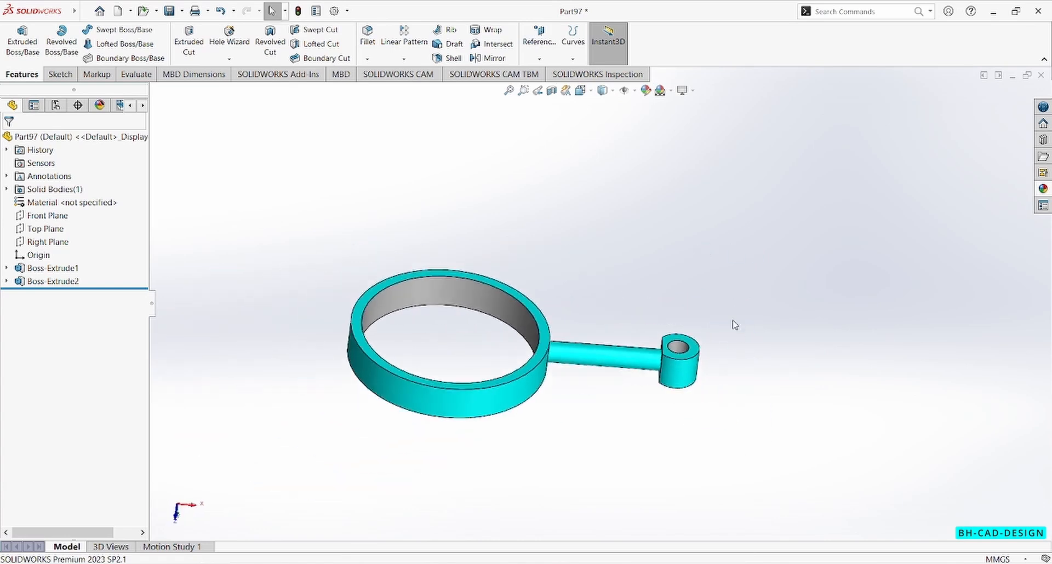